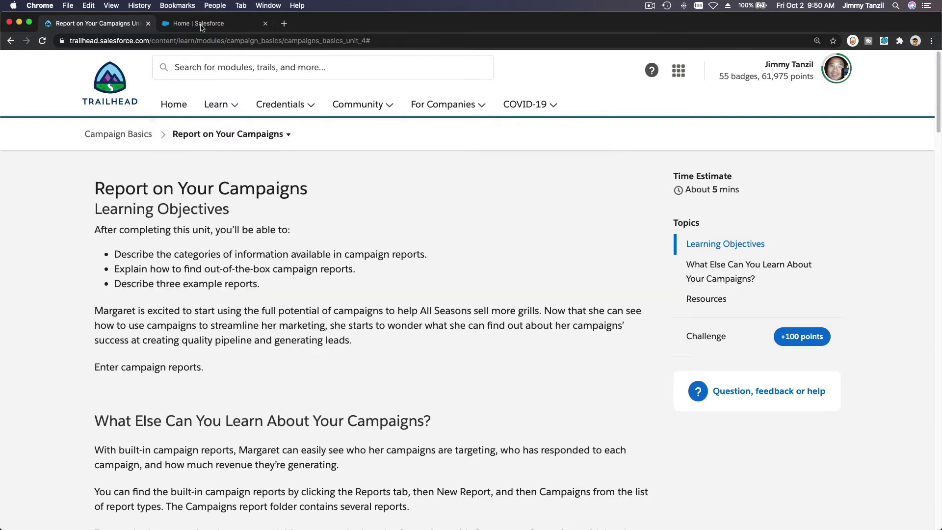
# Switch from the Trailhead unit to the Salesforce Home page.
pyautogui.click(200, 28)
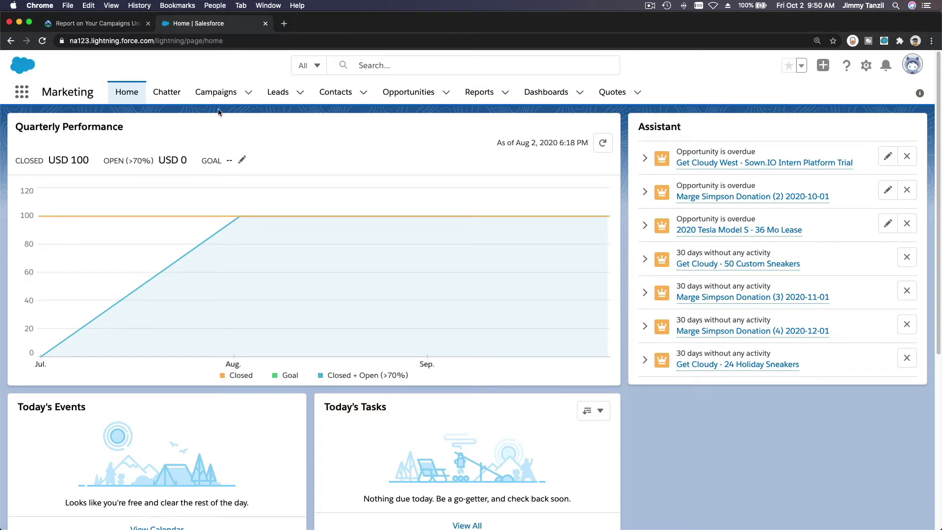
# Open the Bake Sale - Parent Initiated Events campaign from the Campaigns list.
pyautogui.click(216, 96)
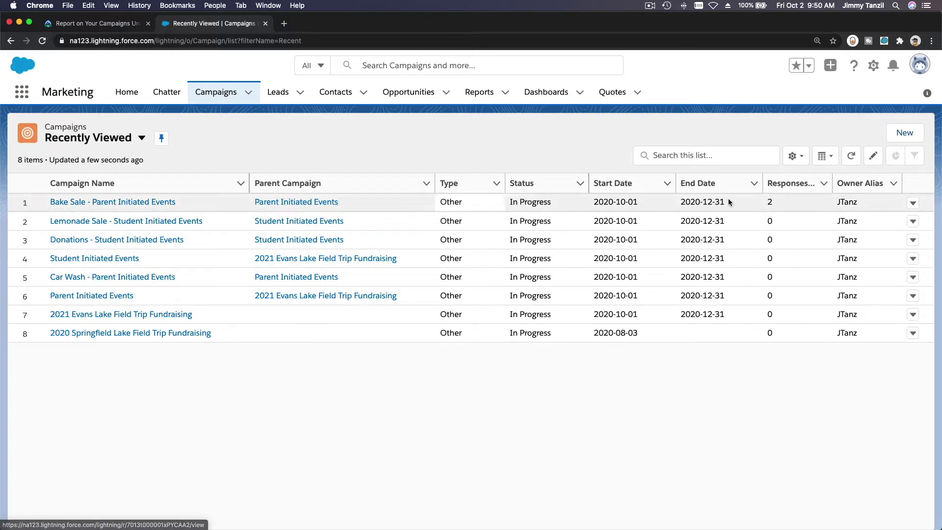
pyautogui.click(911, 204)
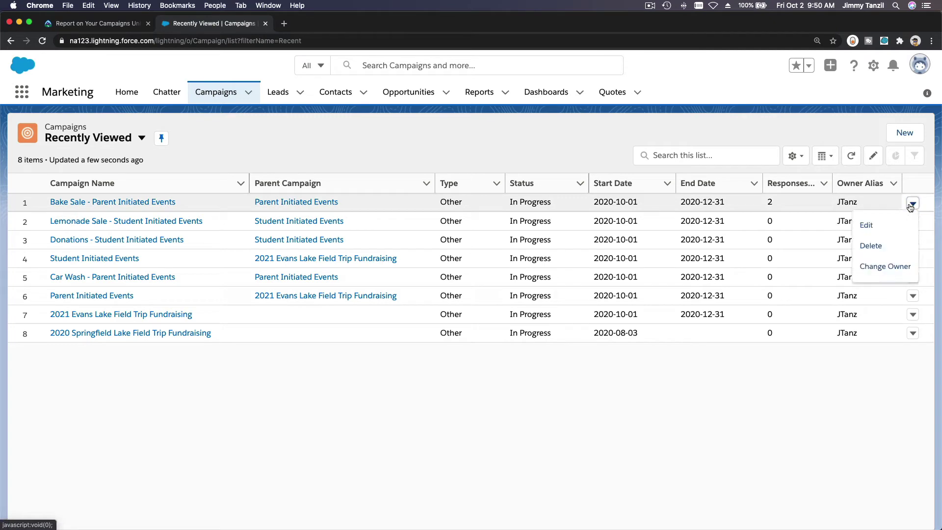
pyautogui.click(383, 446)
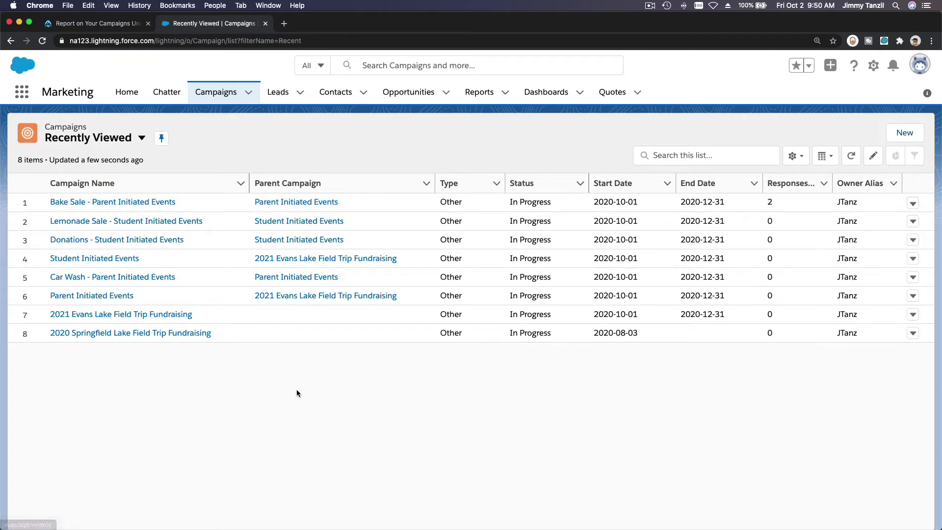
pyautogui.click(167, 203)
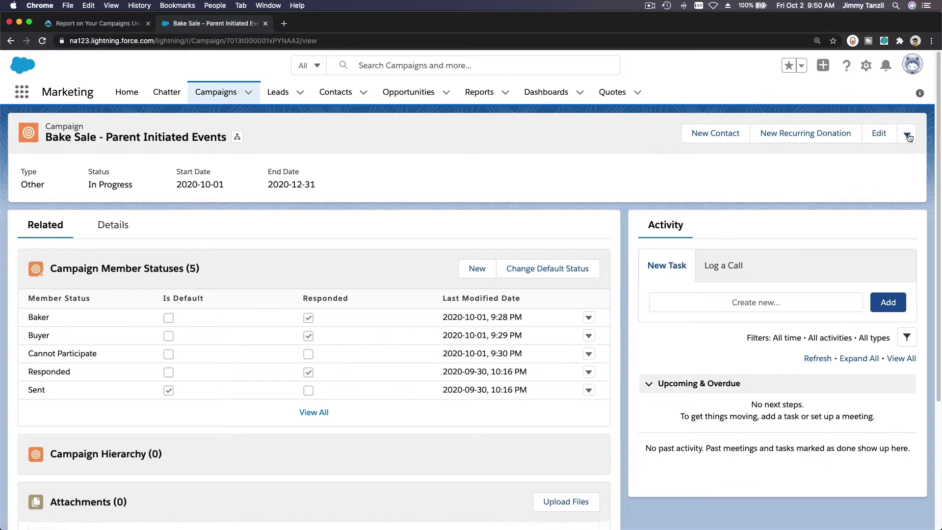
# View the Bake Sale campaign hierarchy with full names and Student Initiated Events expanded, then return to Trailhead.
pyautogui.click(908, 136)
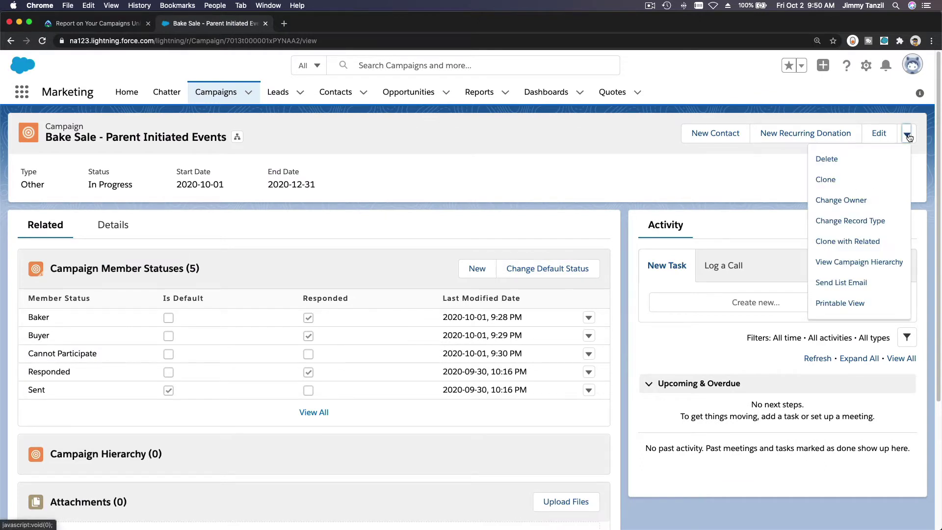
pyautogui.click(888, 260)
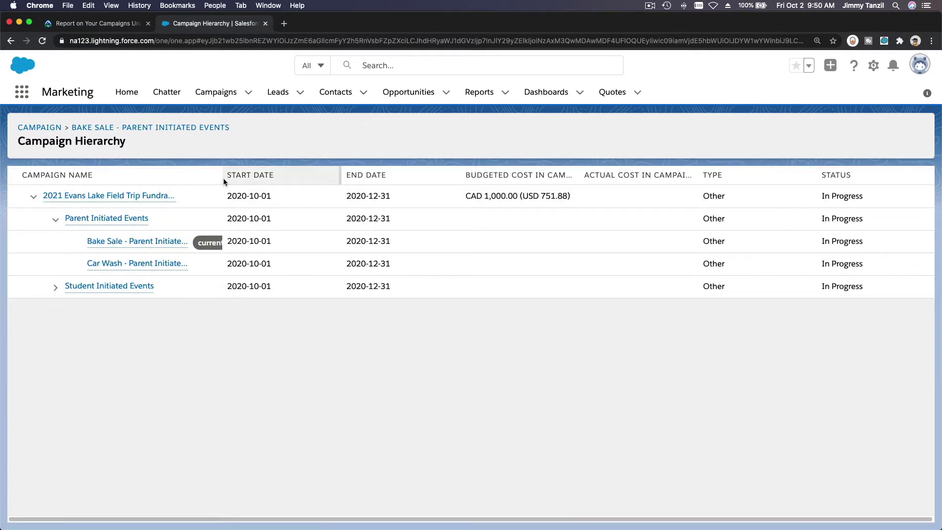
pyautogui.moveTo(222, 177); pyautogui.dragTo(284, 304)
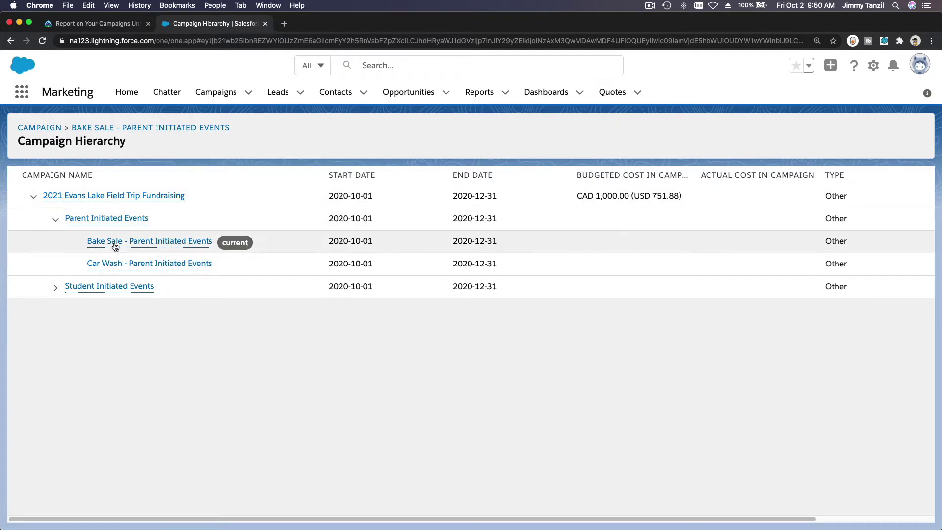
pyautogui.click(56, 289)
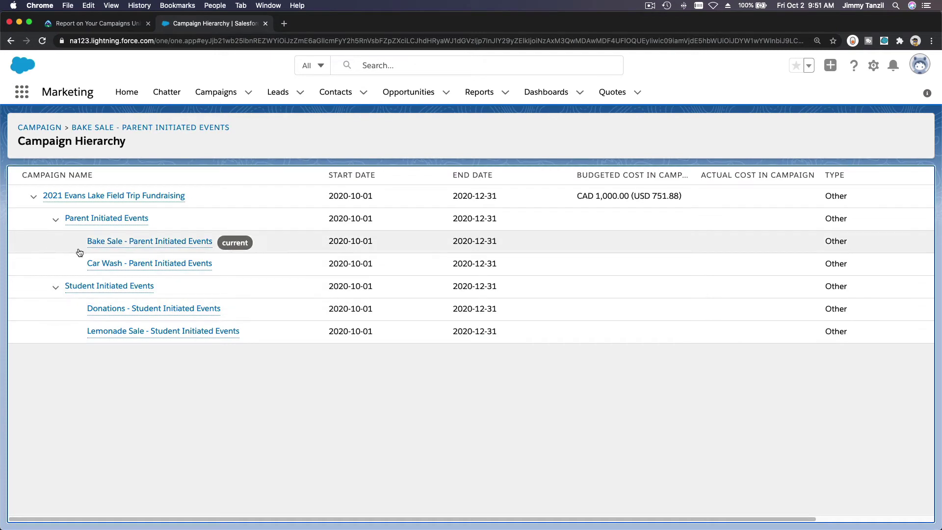
pyautogui.moveTo(122, 243)
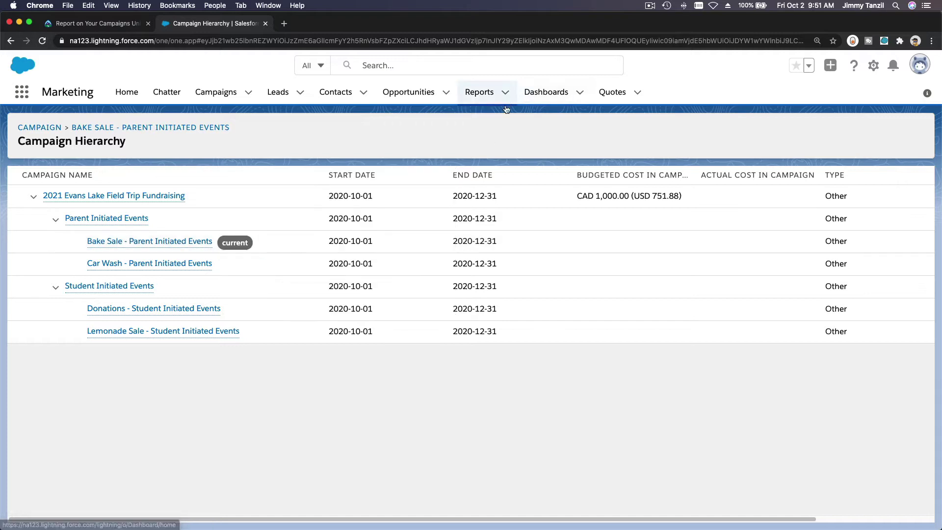
pyautogui.click(114, 24)
# Highlight the out-of-the-box campaign reports objective, then go to Salesforce's Reports home.
pyautogui.scroll(-2, 455, 243)
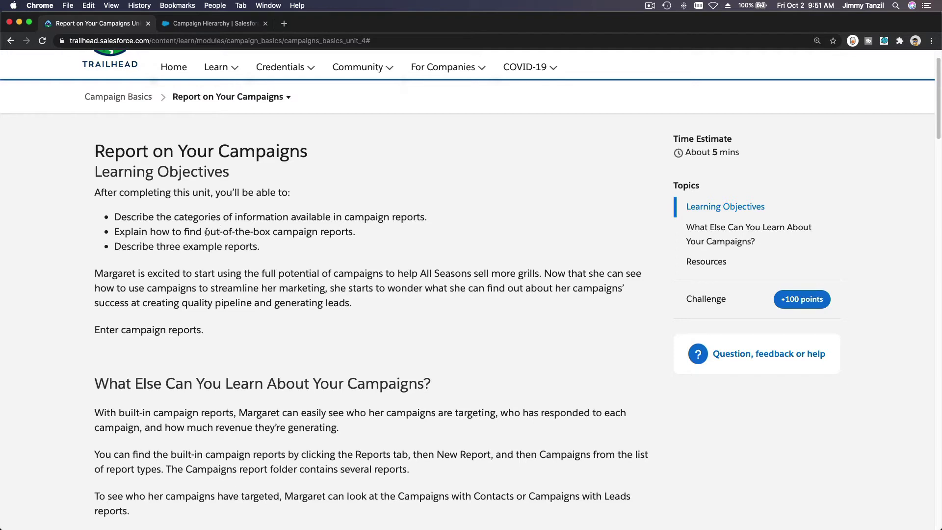
pyautogui.moveTo(206, 231); pyautogui.dragTo(351, 225)
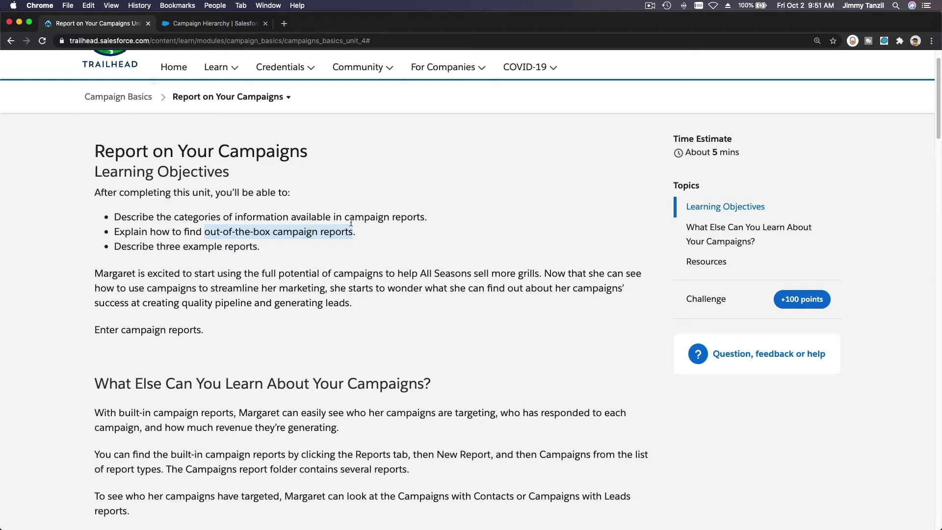
pyautogui.click(217, 25)
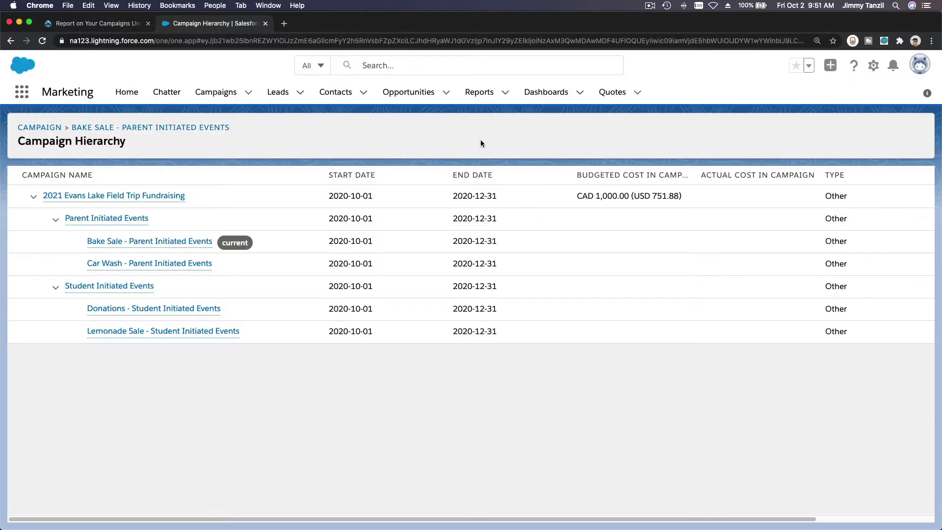
pyautogui.click(479, 93)
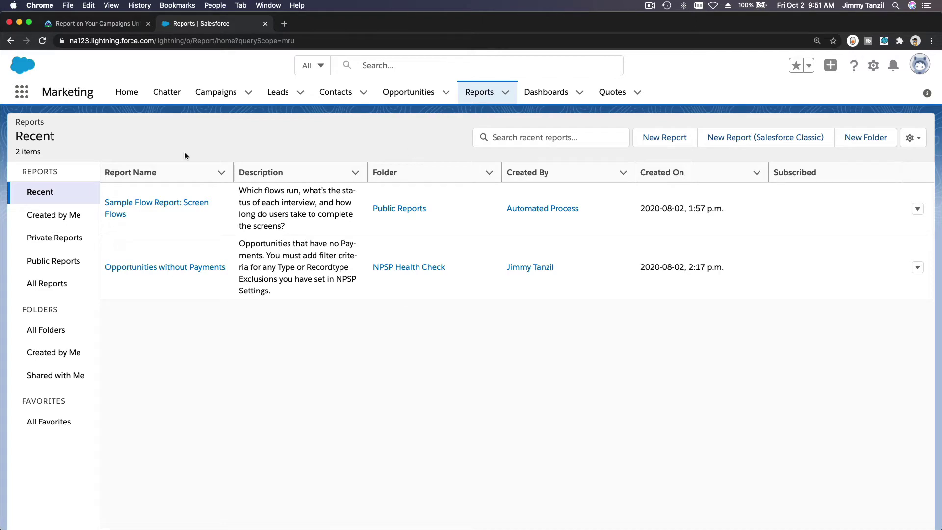
# Revisit the Trailhead unit to clear the marked objective, then return to Salesforce Reports.
pyautogui.click(113, 25)
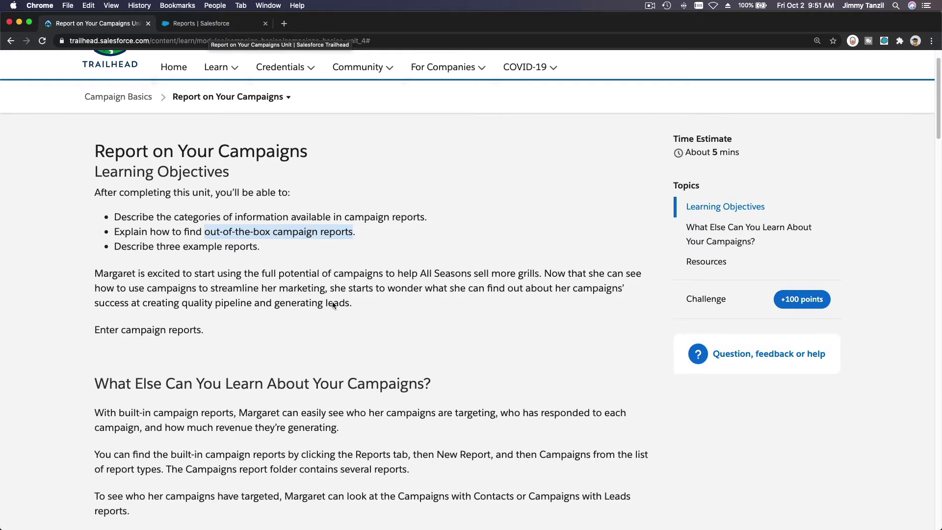
pyautogui.click(188, 268)
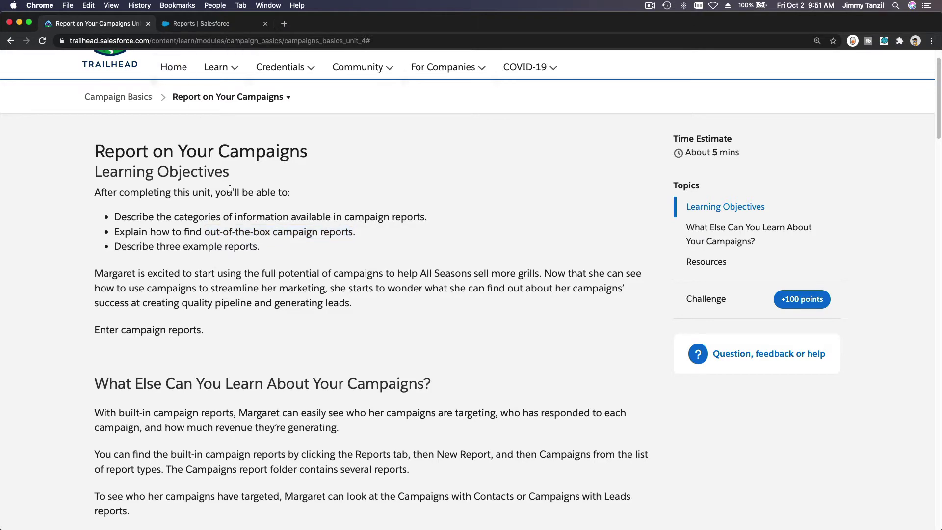
pyautogui.click(222, 24)
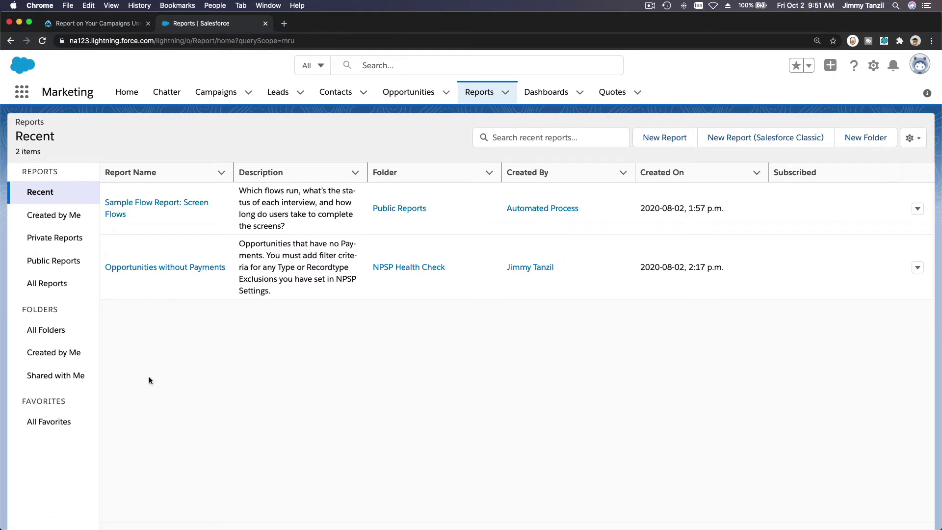
# Search All Reports for 'campaign', then go back to the Trailhead unit.
pyautogui.click(74, 330)
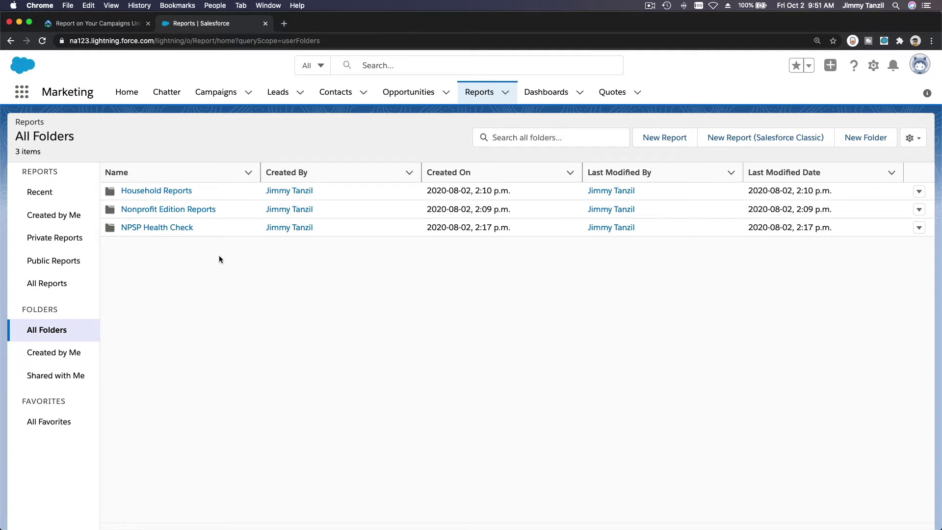
pyautogui.click(78, 291)
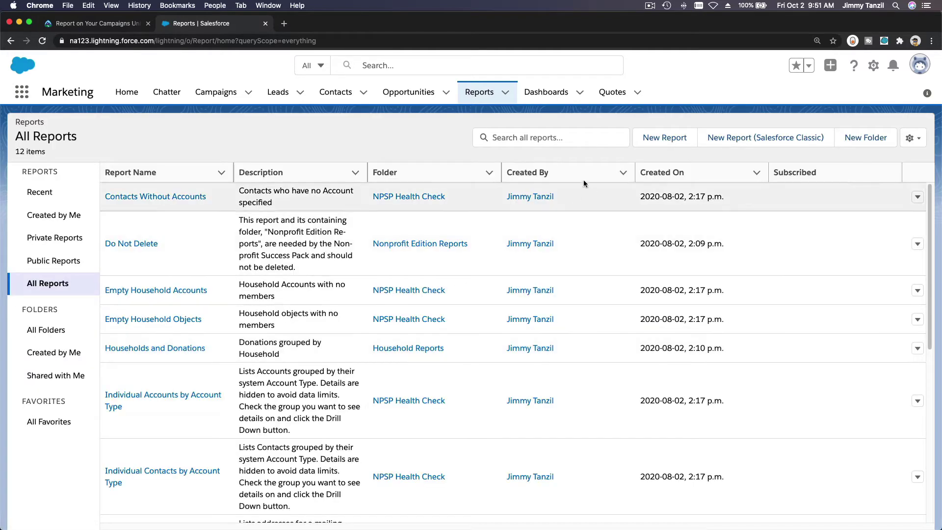
pyautogui.click(581, 132)
pyautogui.write('campaign')
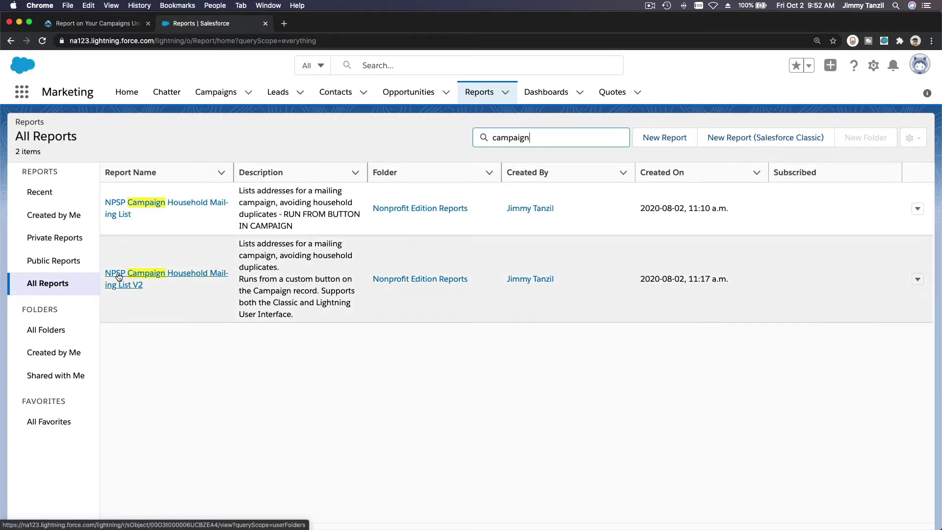
pyautogui.click(257, 396)
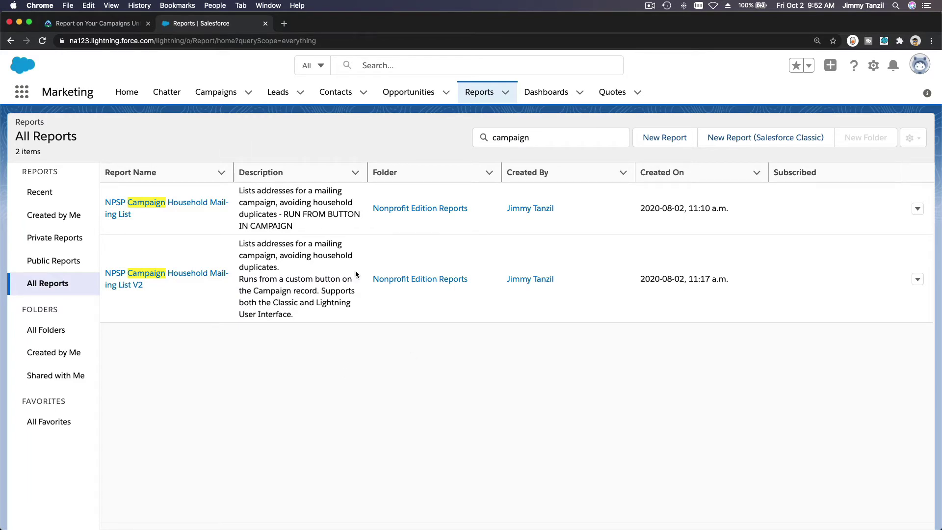
pyautogui.click(91, 27)
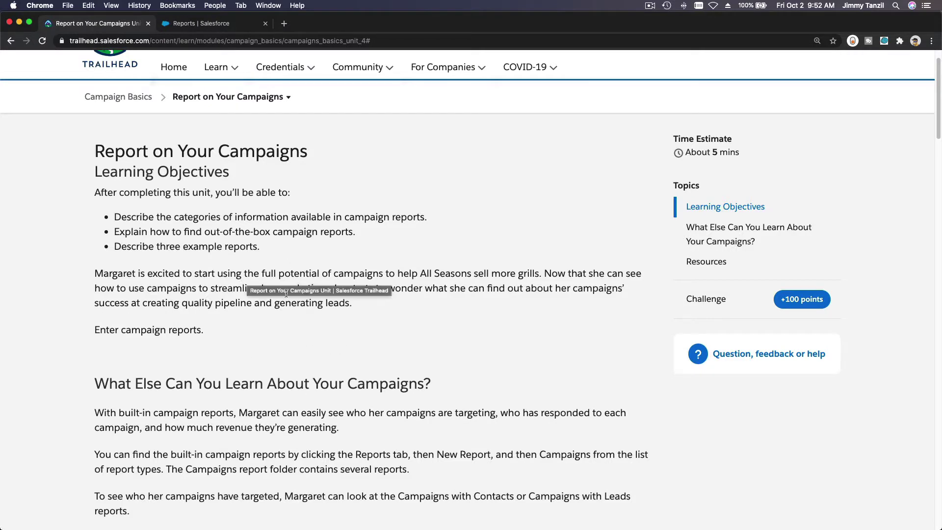
# Read through the Trailhead campaign report examples, then return to the Salesforce reports list.
pyautogui.scroll(-1, 237, 237)
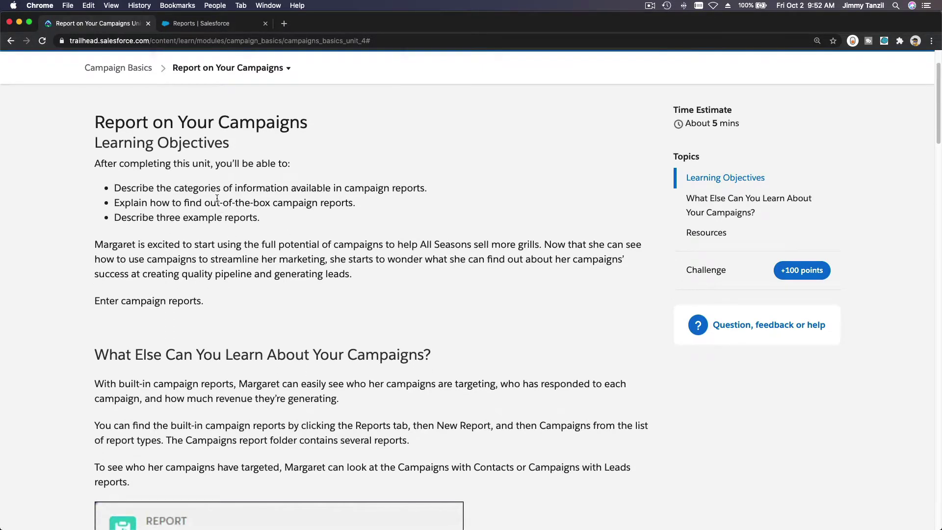
pyautogui.moveTo(208, 205); pyautogui.dragTo(355, 203)
pyautogui.click(379, 226)
pyautogui.scroll(-7, 379, 226)
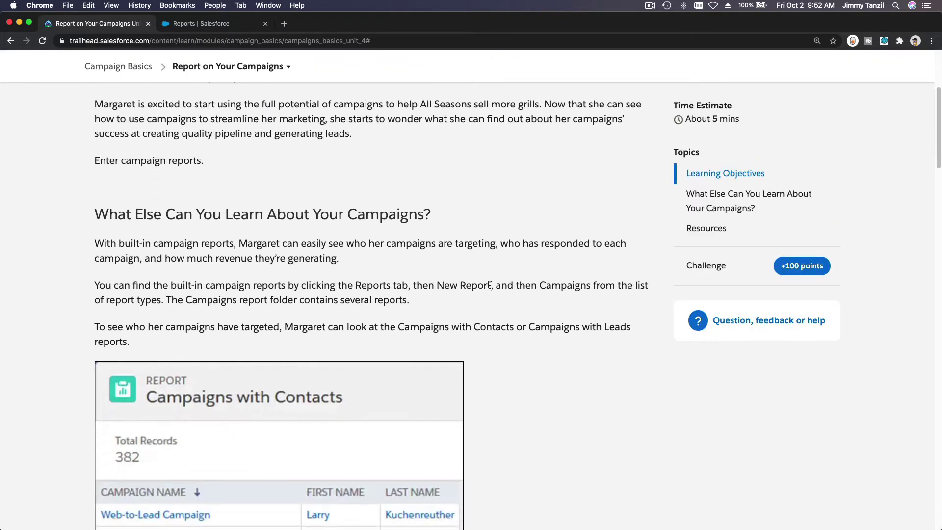
pyautogui.scroll(-6, 489, 288)
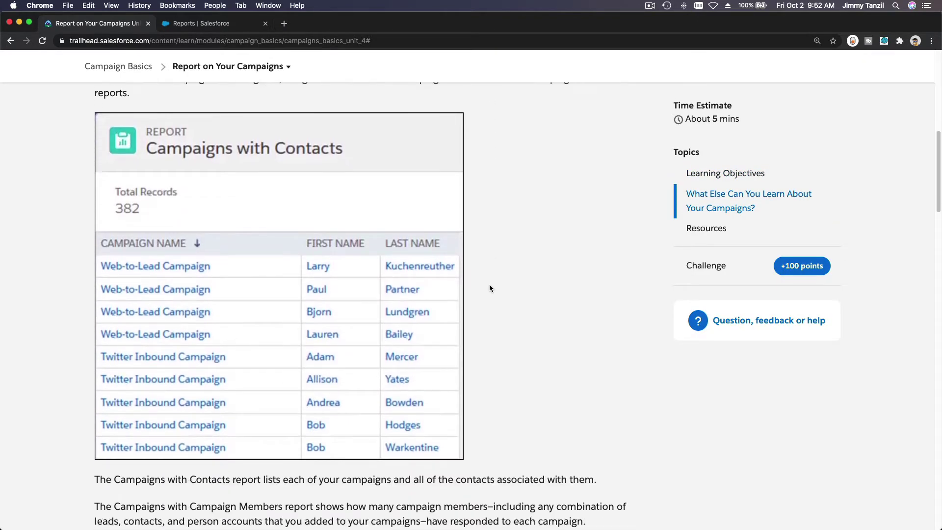
pyautogui.scroll(-2, 489, 285)
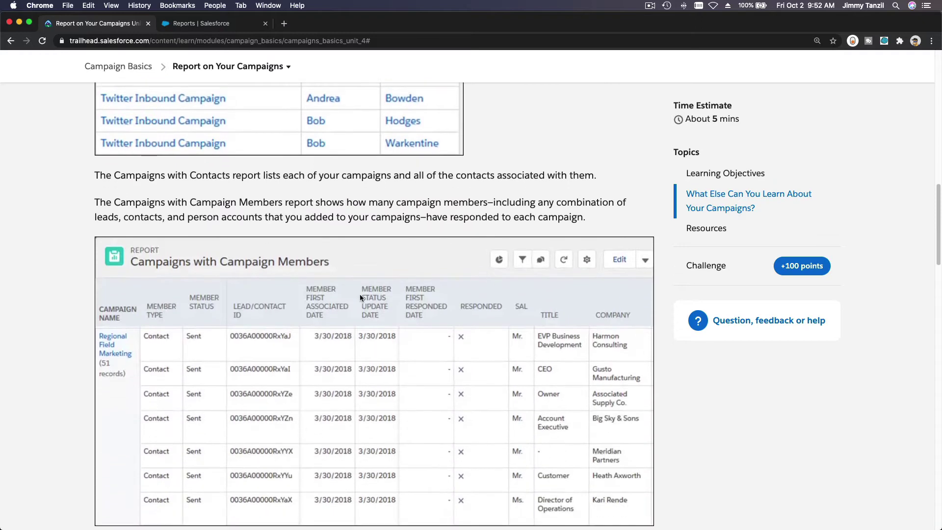
pyautogui.scroll(-9, 360, 295)
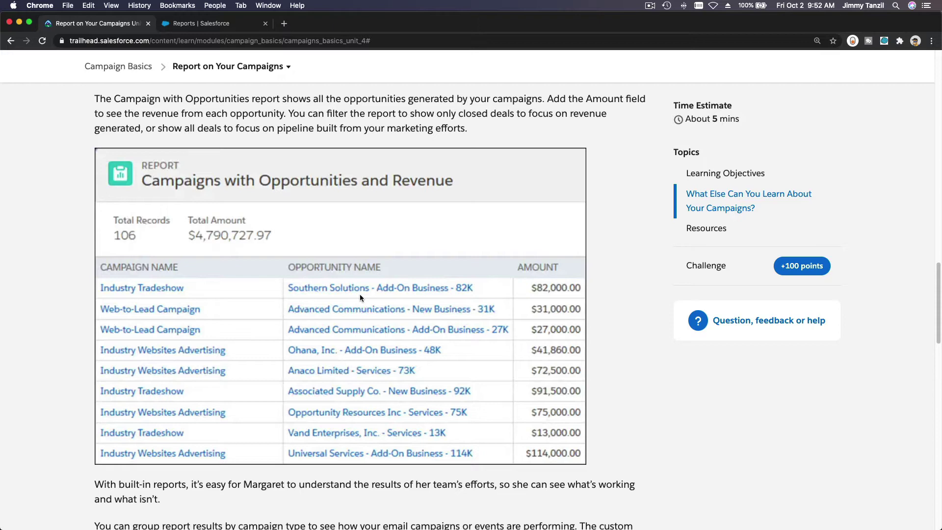
pyautogui.scroll(-3, 360, 294)
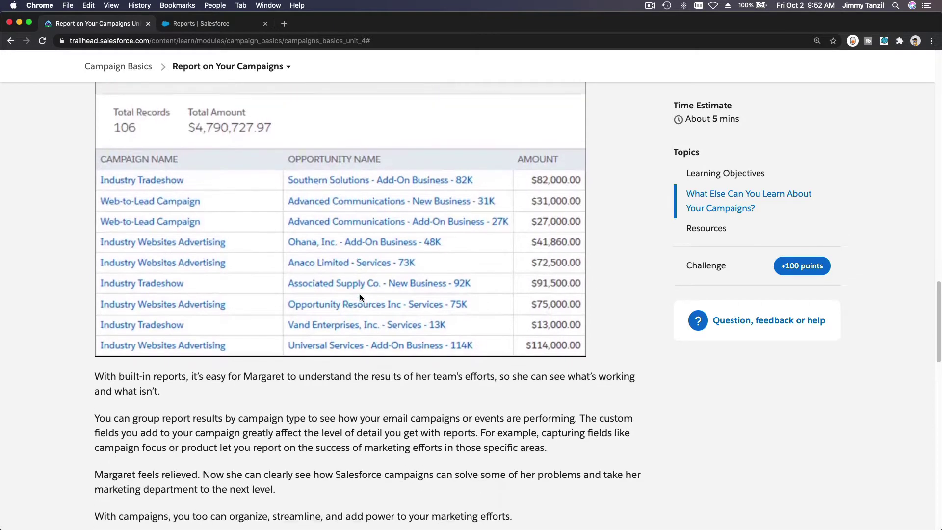
pyautogui.click(196, 25)
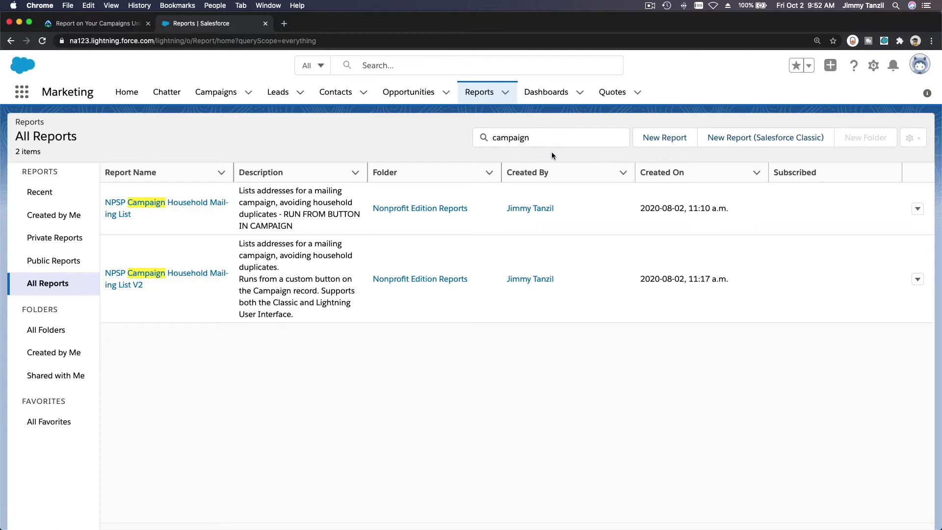
# Search report types for 'Campaign' and build a new Campaigns with Campaign Members report.
pyautogui.click(663, 142)
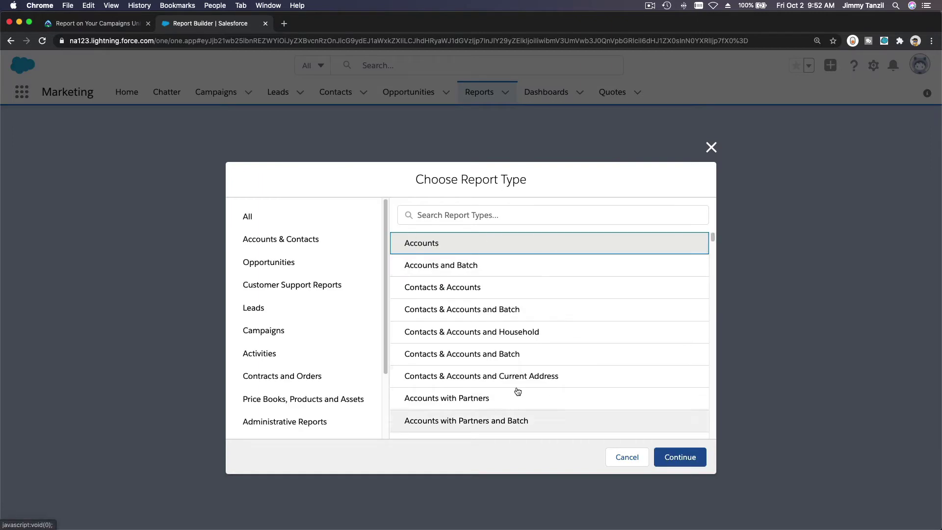
pyautogui.click(465, 216)
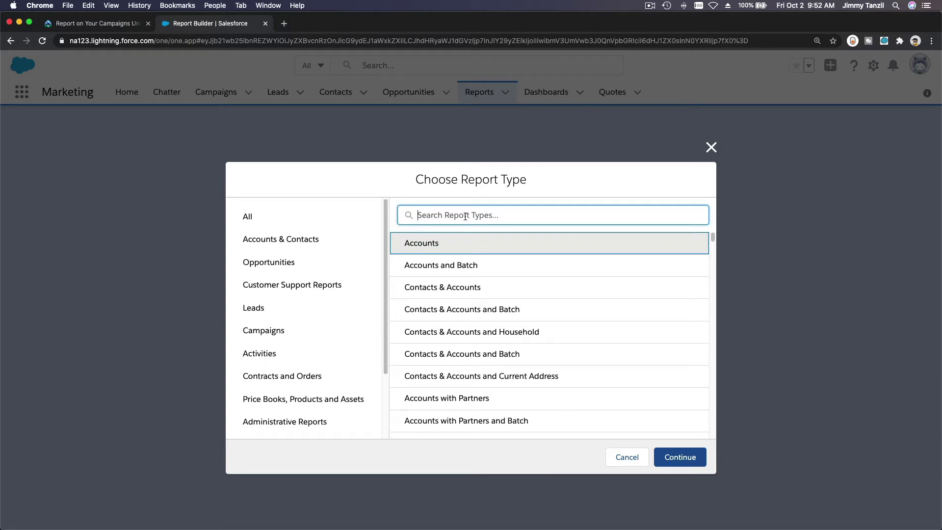
pyautogui.write('Cam')
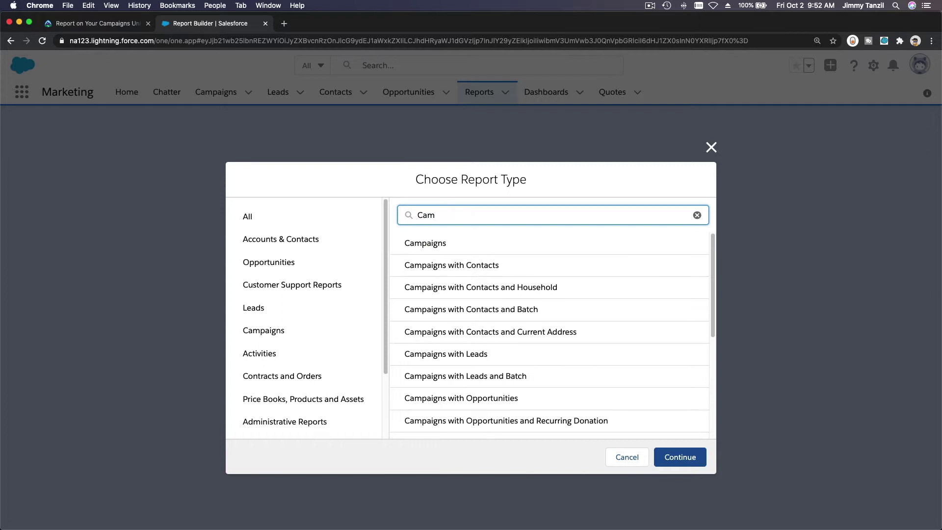
pyautogui.write('paign')
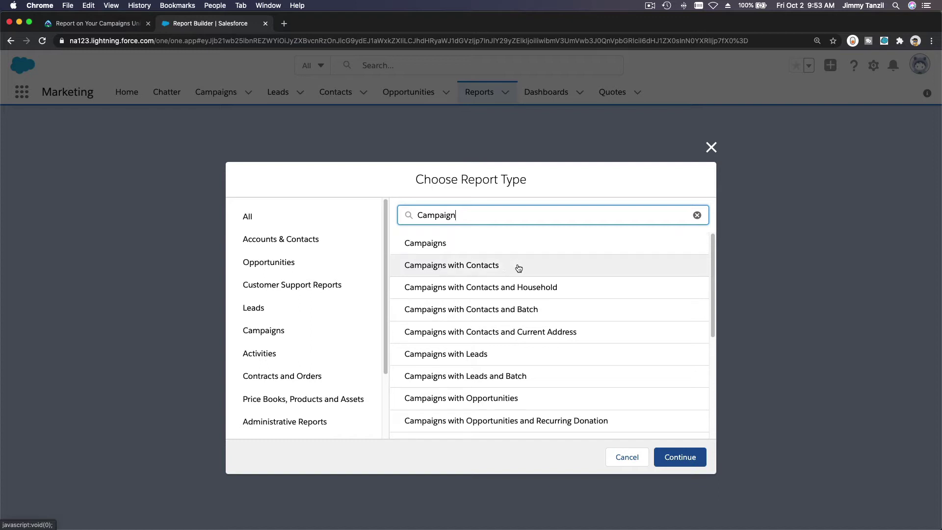
pyautogui.scroll(-5, 518, 268)
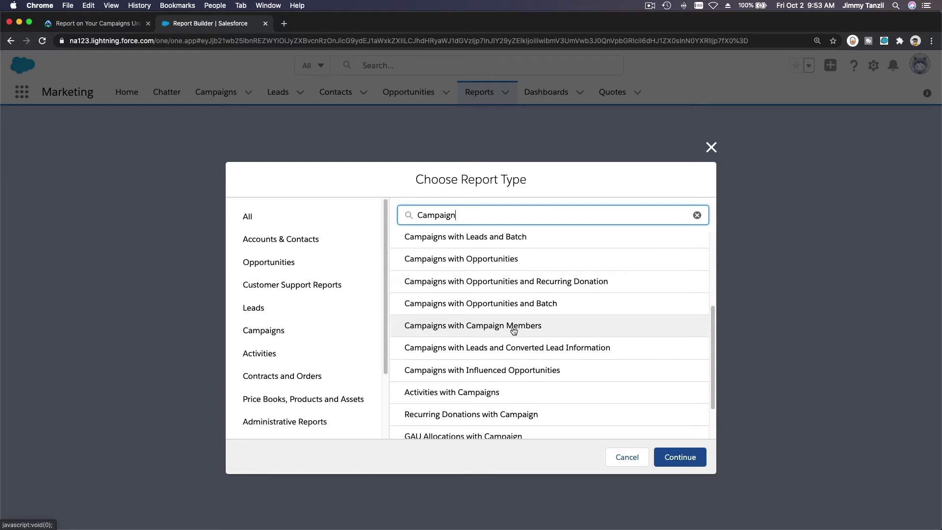
pyautogui.click(484, 325)
pyautogui.scroll(-2, 483, 330)
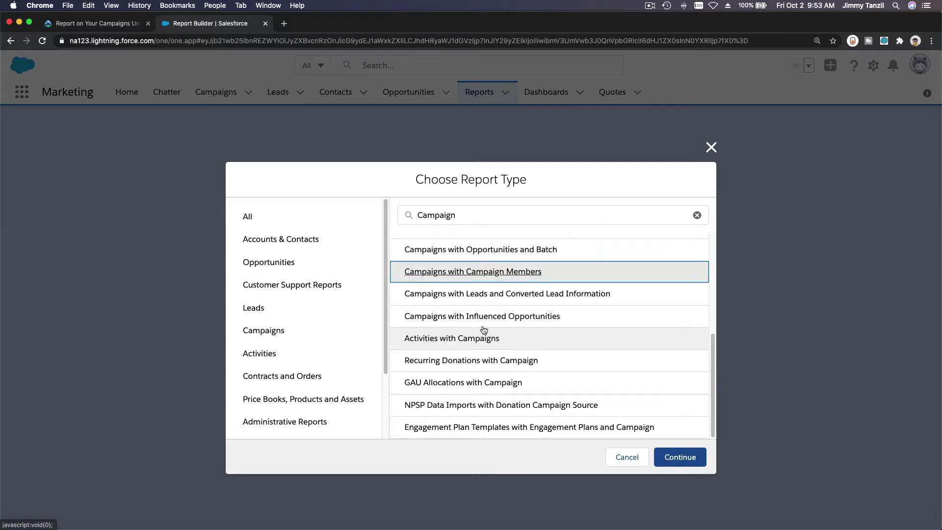
pyautogui.click(670, 458)
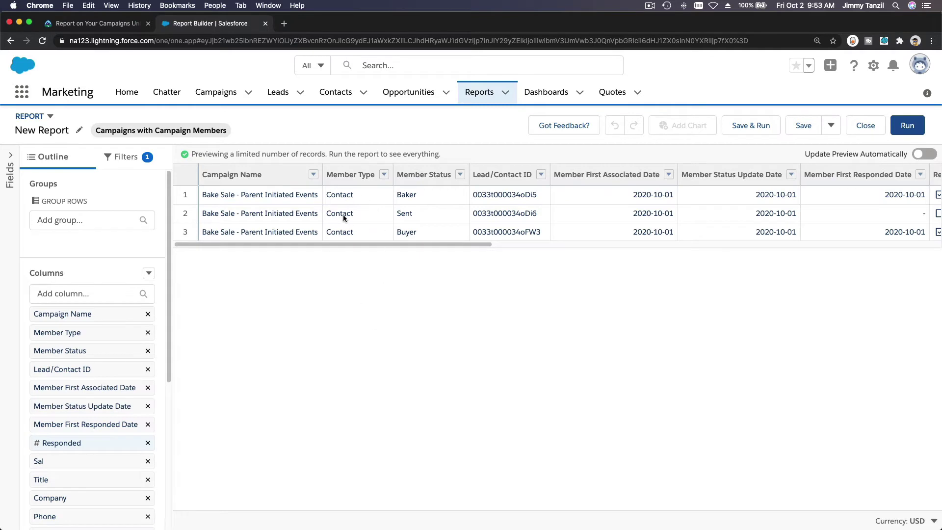
# Change the report's Show Me filter to All active campaigns.
pyautogui.click(127, 156)
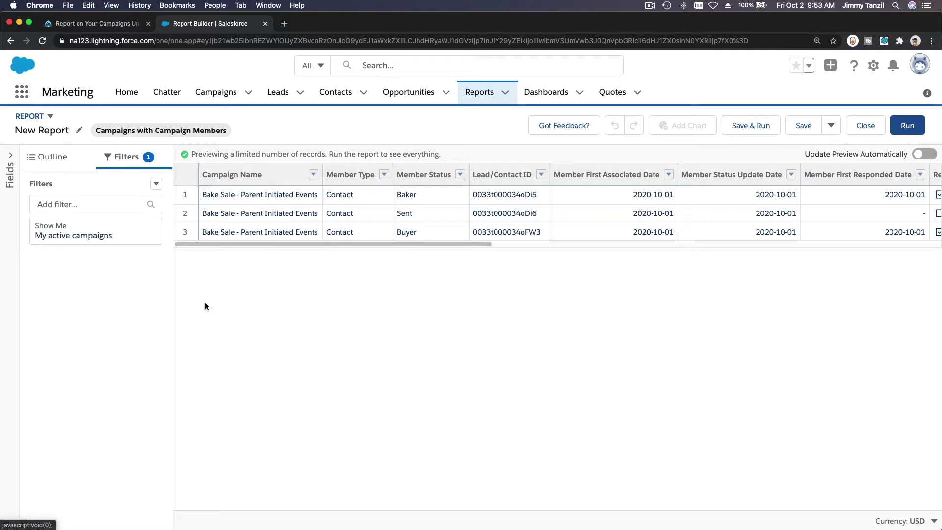
pyautogui.click(78, 246)
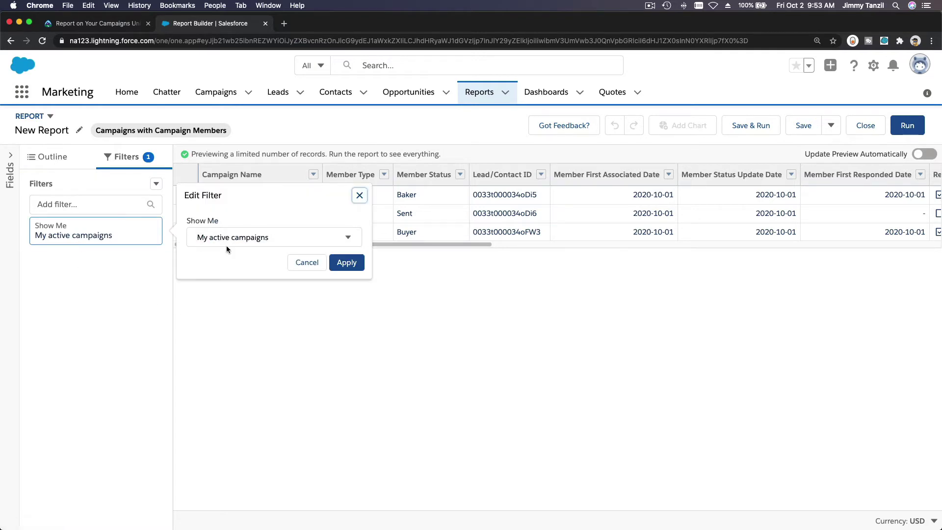
pyautogui.click(238, 239)
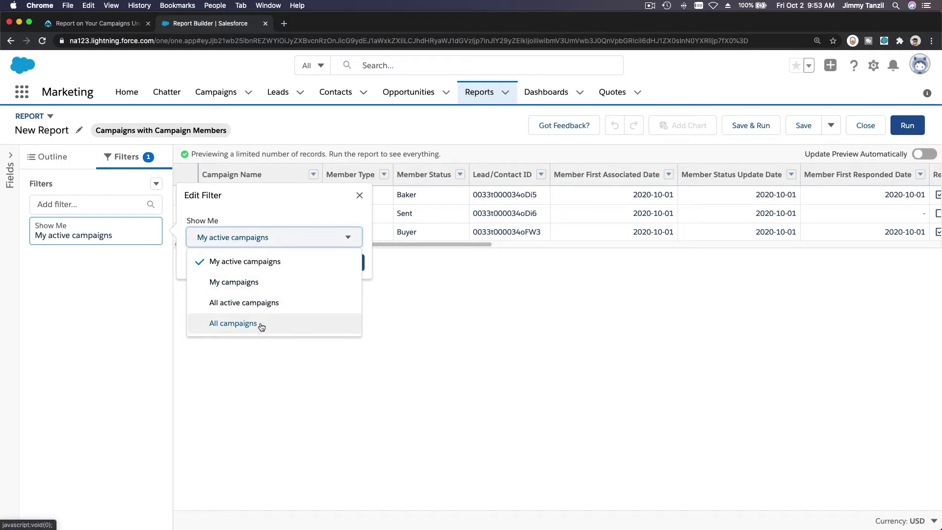
pyautogui.click(257, 305)
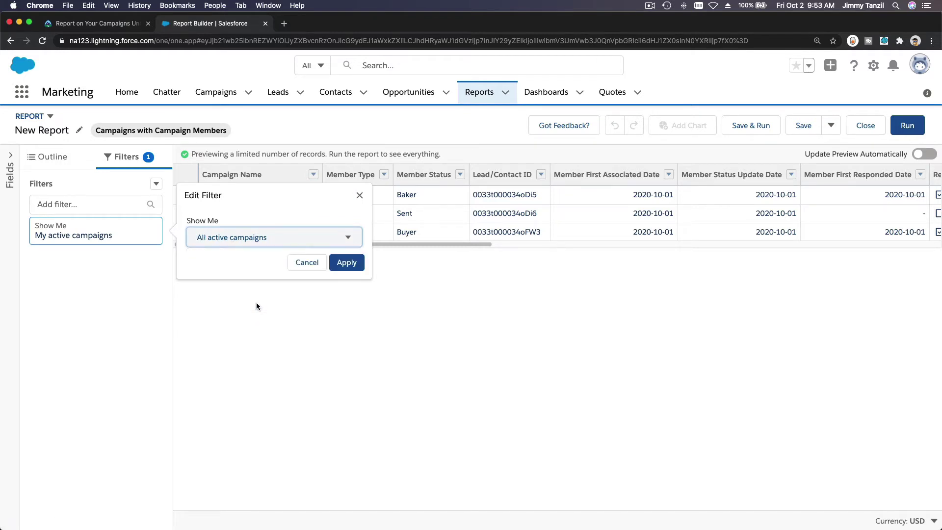
pyautogui.click(334, 264)
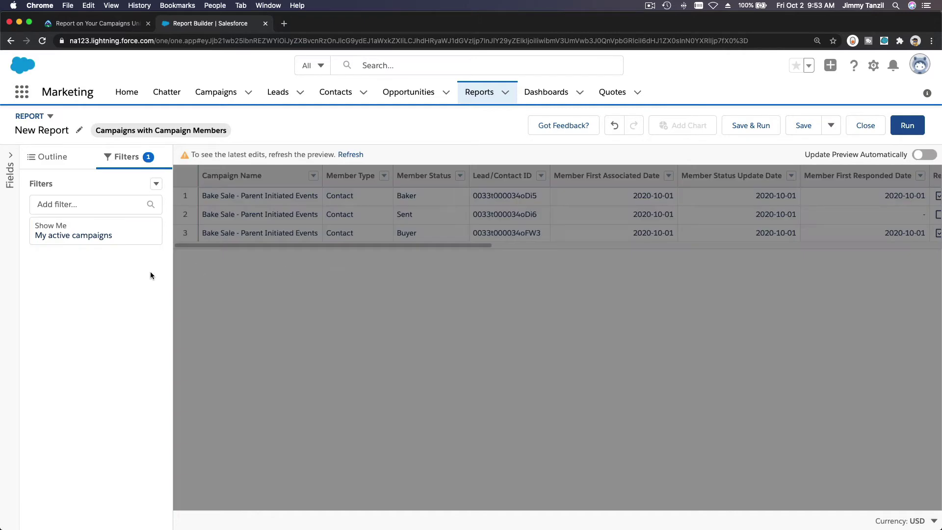
pyautogui.click(110, 210)
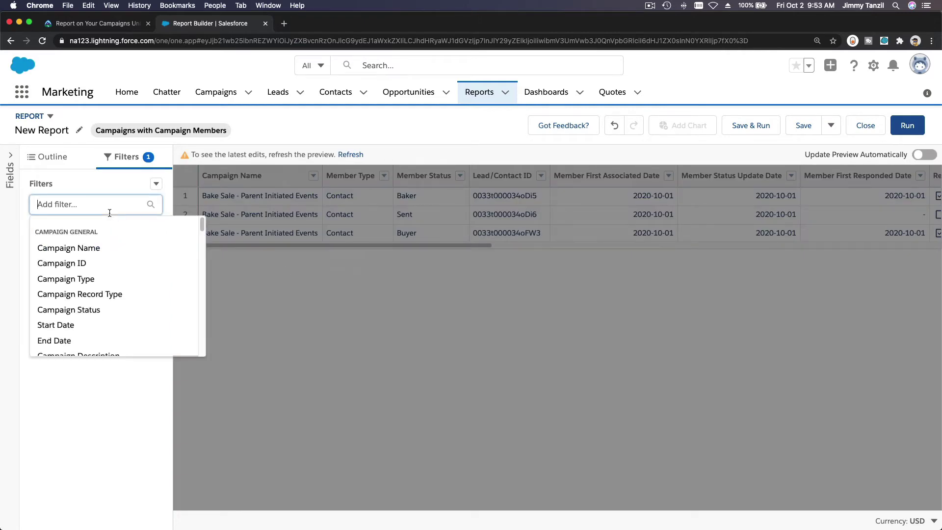
# Add a Campaign Name contains 'Bake' filter and turn on automatic preview updates.
pyautogui.click(110, 256)
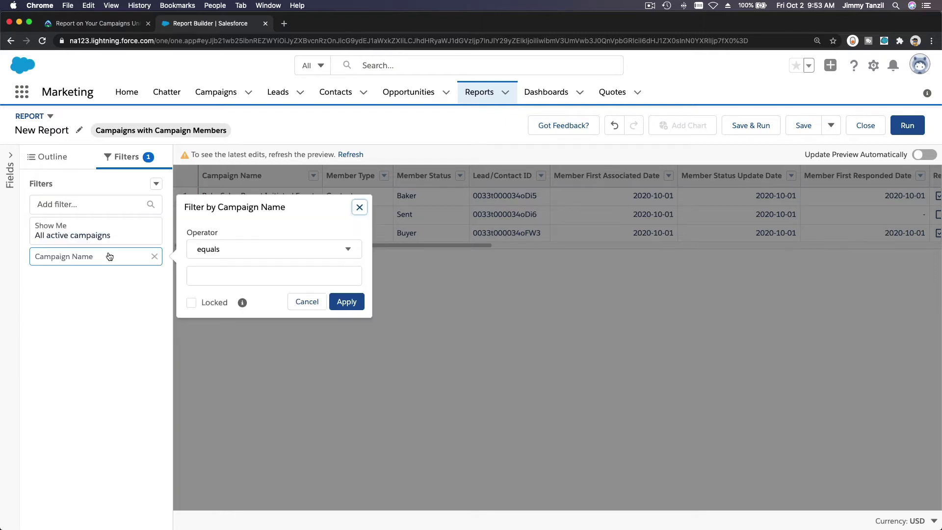
pyautogui.click(239, 254)
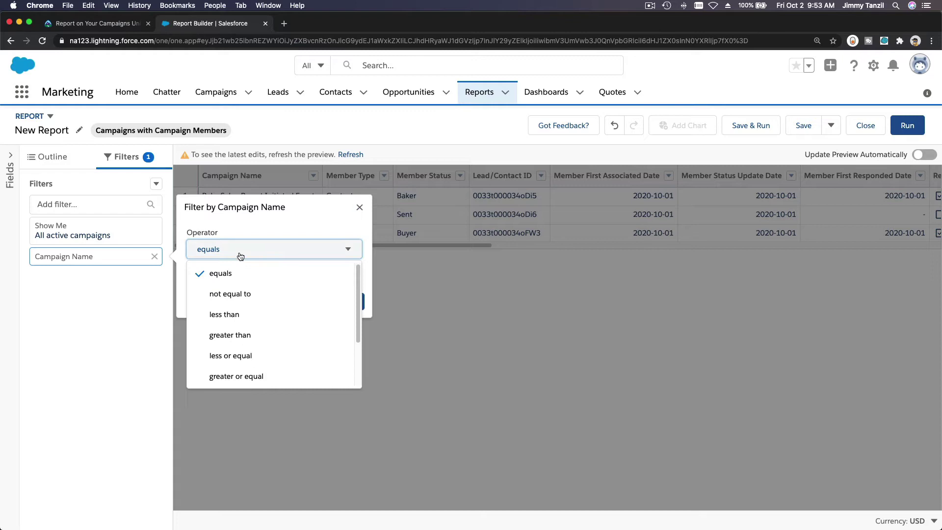
pyautogui.scroll(-1, 247, 326)
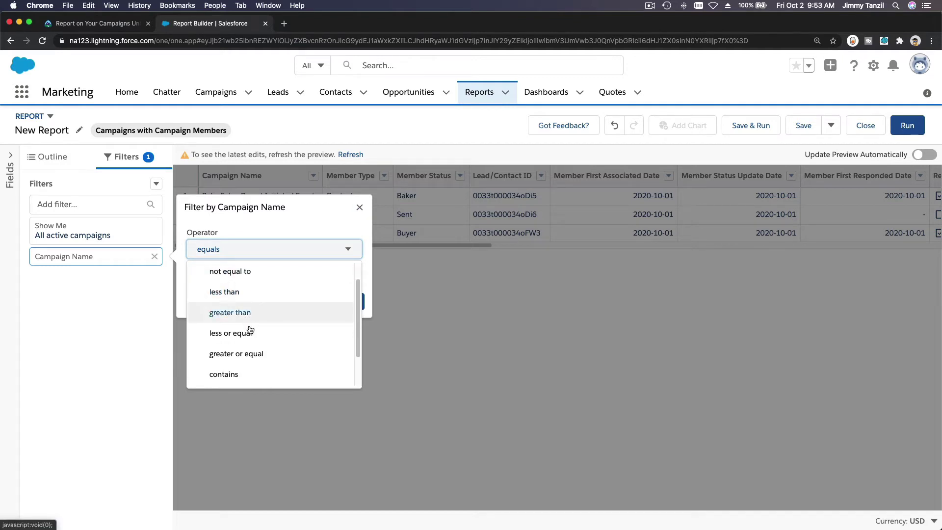
pyautogui.click(258, 378)
pyautogui.click(251, 274)
pyautogui.write('Bake')
pyautogui.click(331, 302)
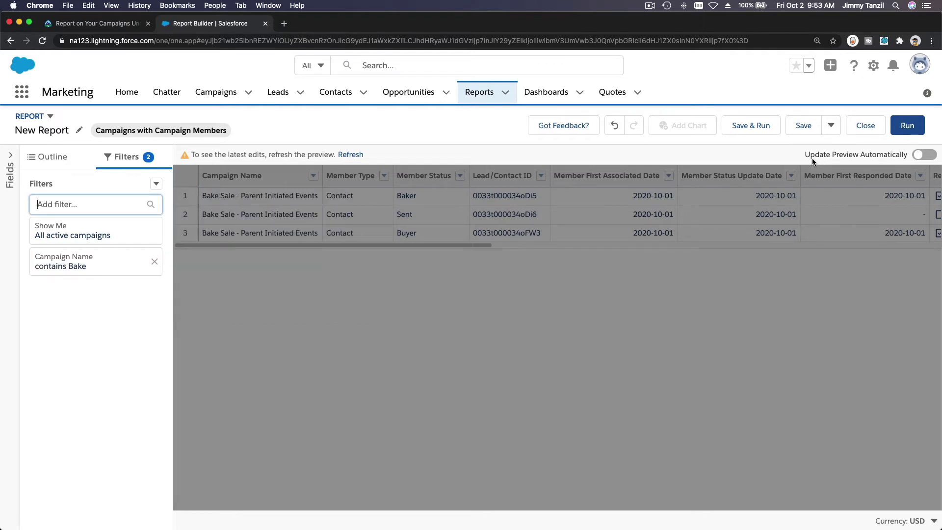
pyautogui.click(924, 154)
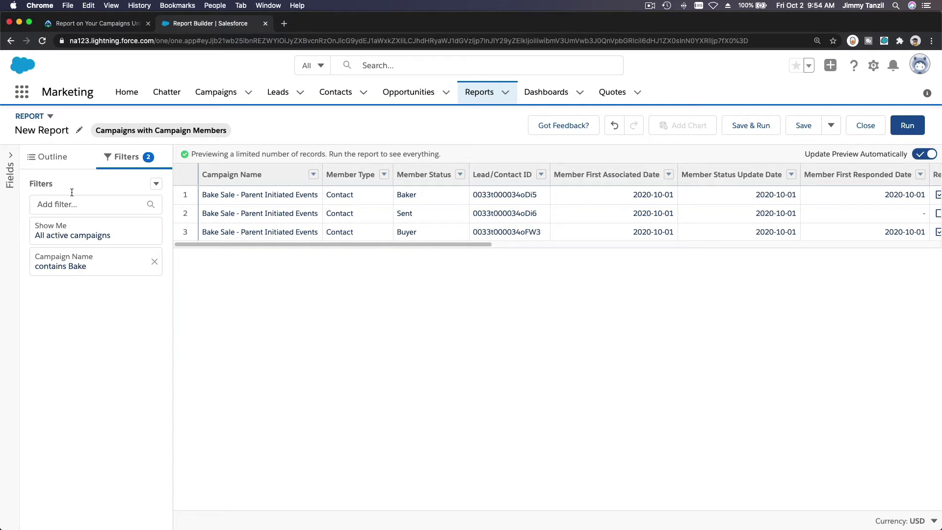
# Remove the Country, Zip/Postal Code, State/Province, City, Address and Street Line columns.
pyautogui.click(48, 156)
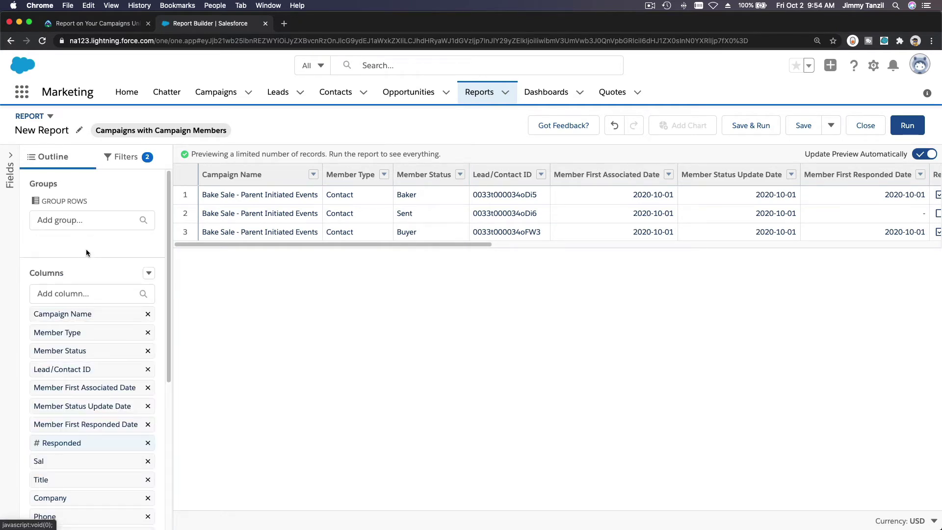
pyautogui.scroll(-5, 86, 249)
pyautogui.scroll(-2, 86, 249)
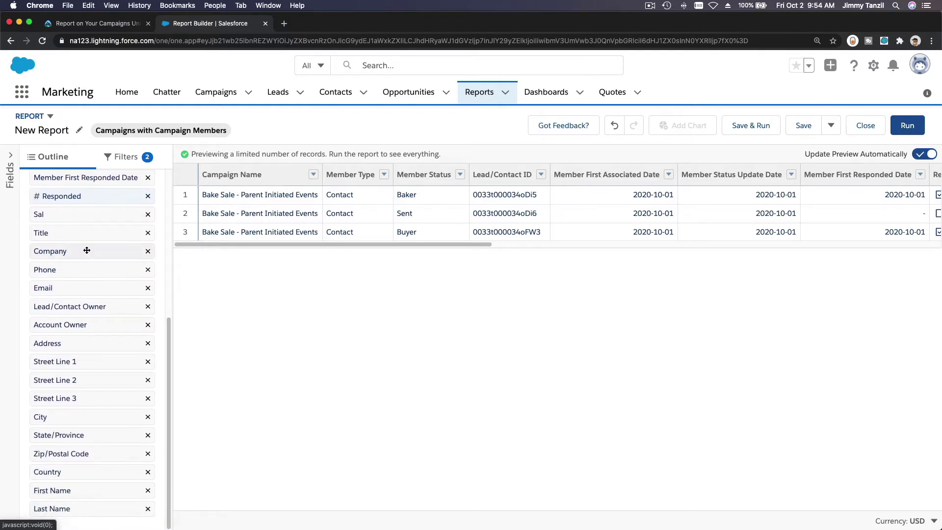
pyautogui.scroll(2, 86, 250)
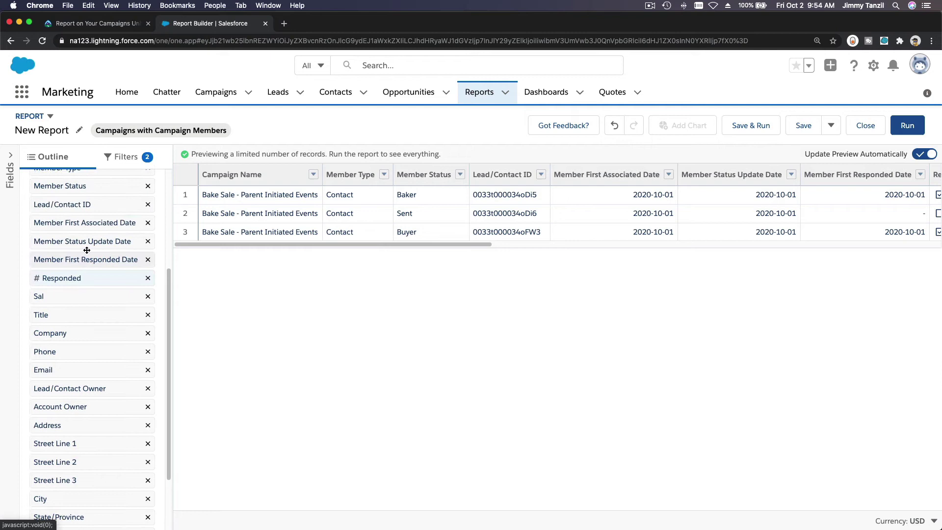
pyautogui.scroll(-2, 87, 250)
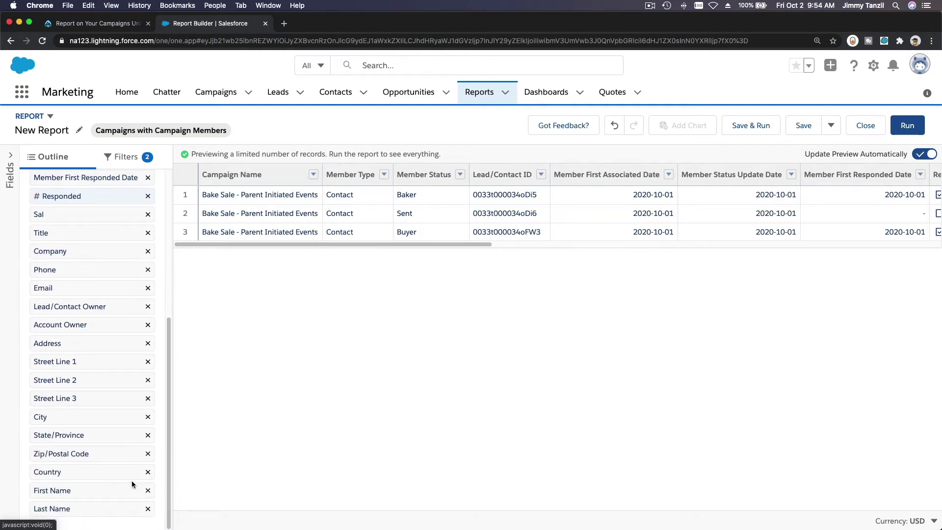
pyautogui.click(148, 472)
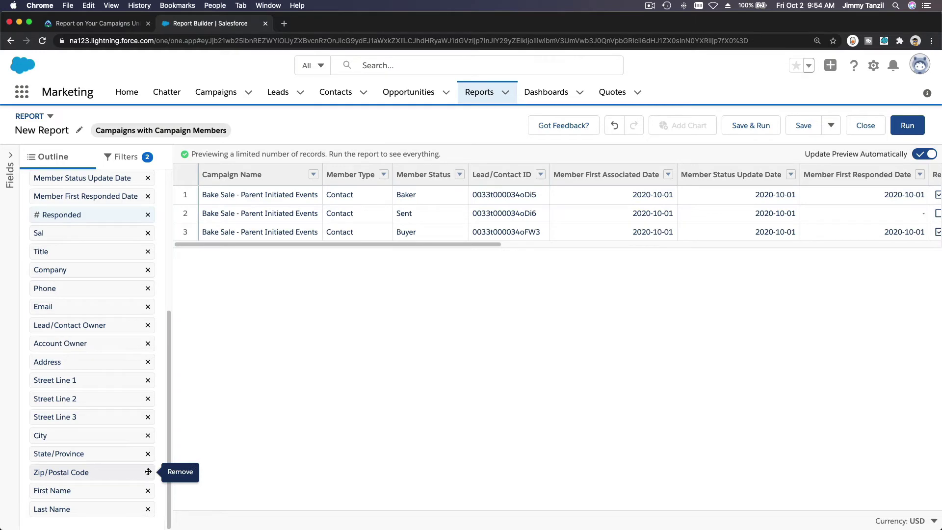
pyautogui.click(148, 473)
pyautogui.click(148, 473)
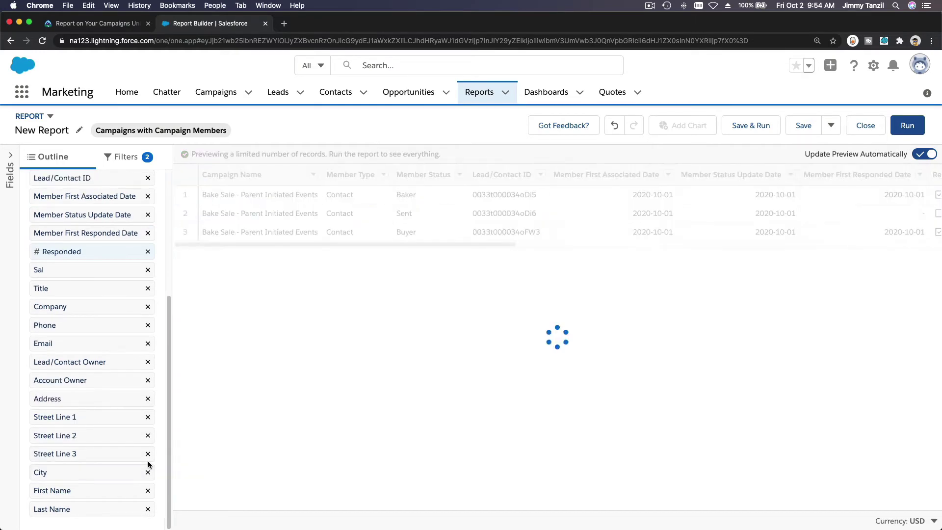
pyautogui.click(148, 472)
pyautogui.click(149, 471)
pyautogui.click(148, 472)
pyautogui.click(148, 453)
pyautogui.click(148, 456)
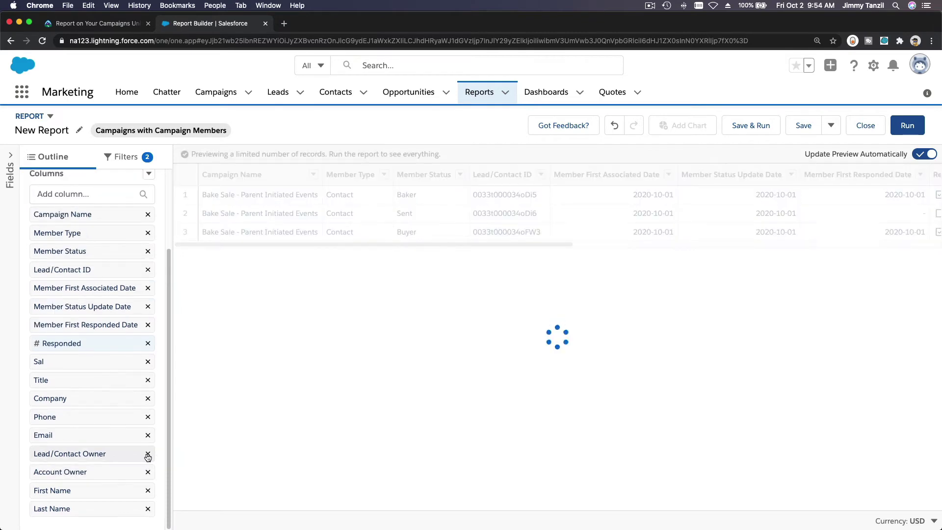
# Remove the Email, Account Owner, Sal and # Responded columns.
pyautogui.click(147, 454)
pyautogui.click(148, 454)
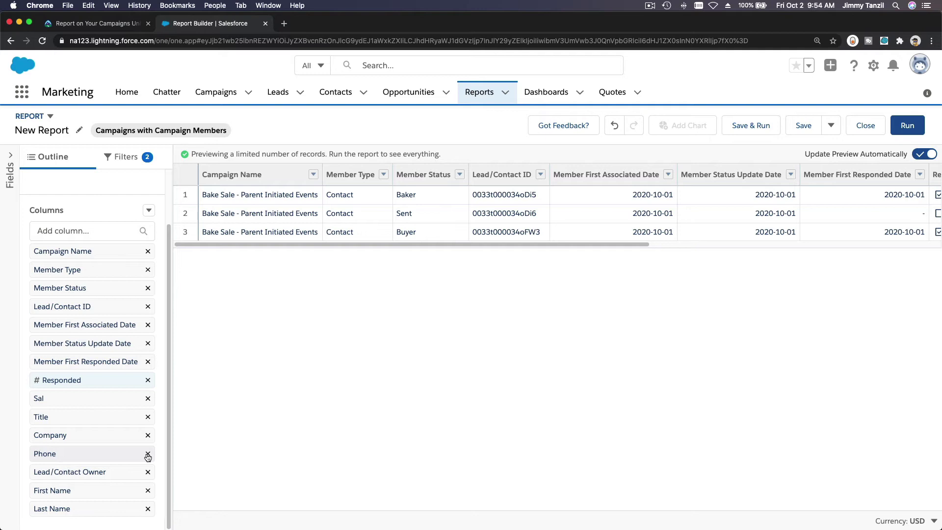
pyautogui.click(147, 398)
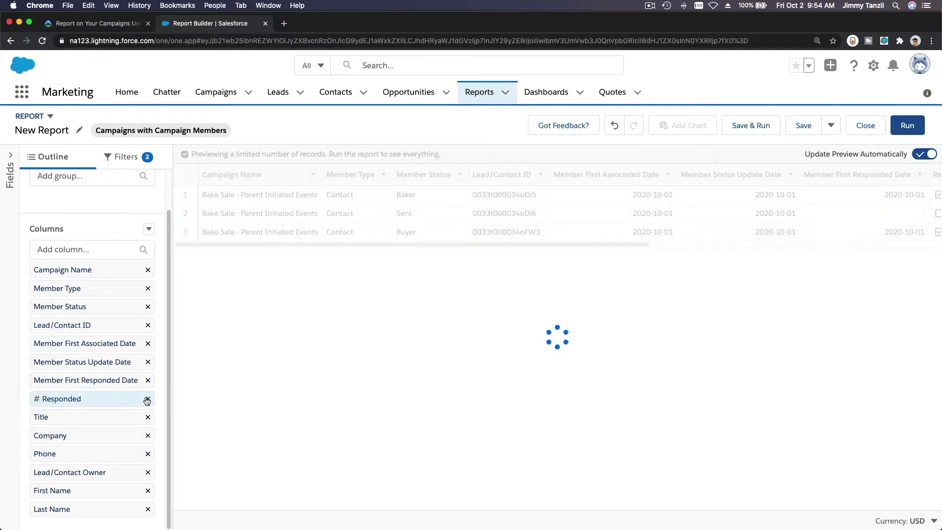
pyautogui.click(147, 398)
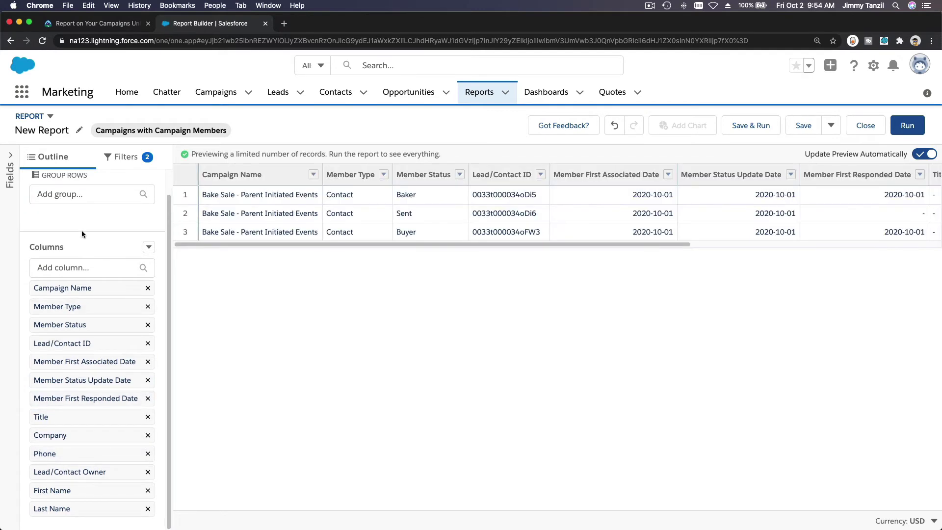
# Add the Responded field as a column and remove the Lead/Contact Owner and Title columns.
pyautogui.click(80, 266)
pyautogui.write('Re')
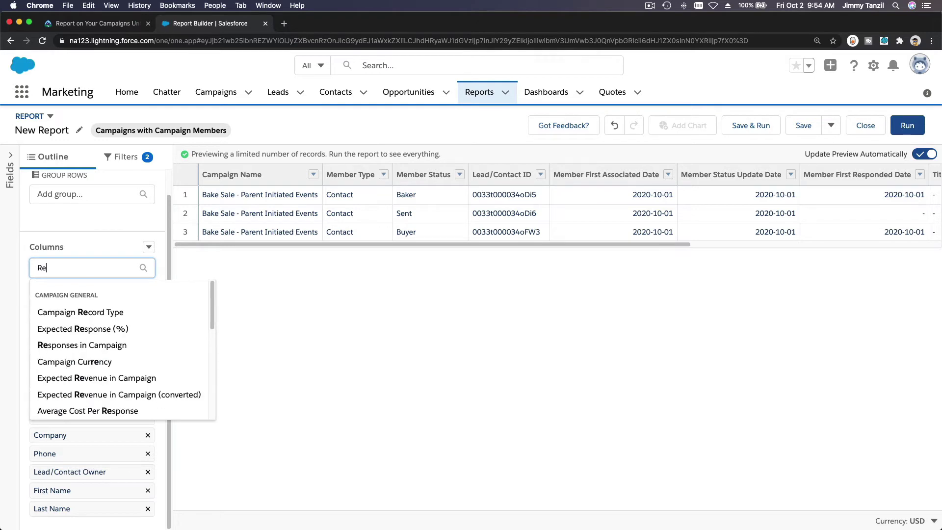
pyautogui.write('sponded')
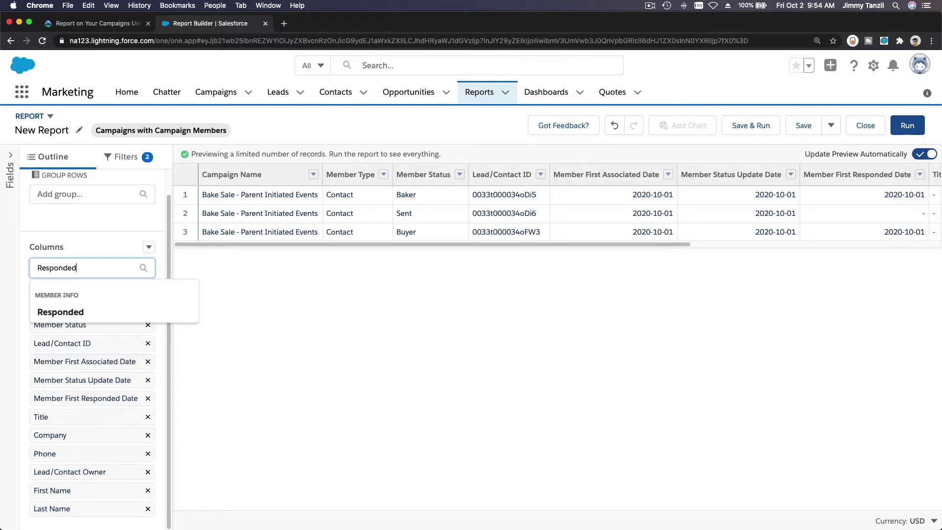
pyautogui.click(65, 311)
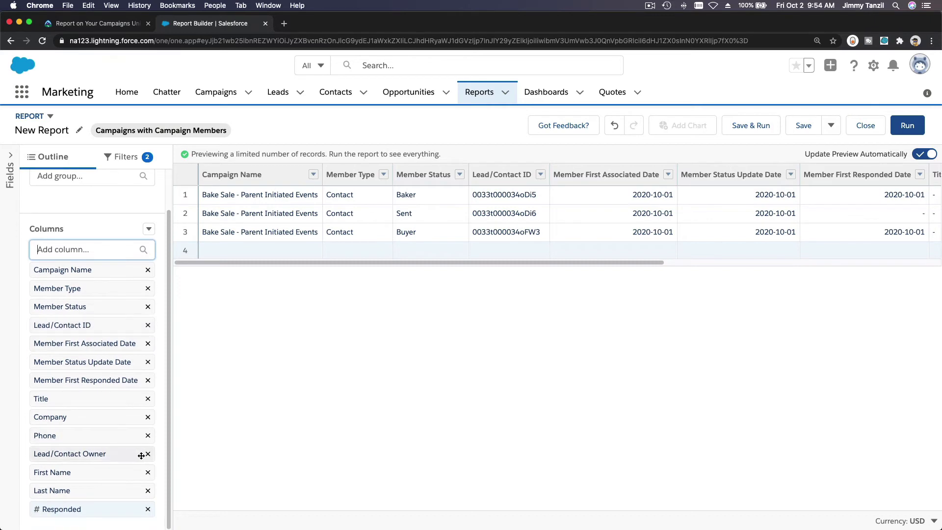
pyautogui.click(147, 454)
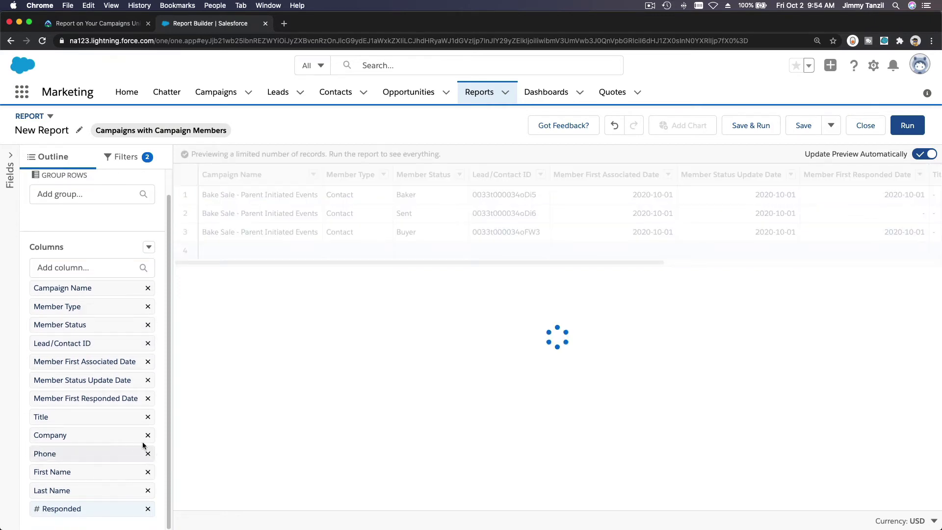
pyautogui.click(147, 418)
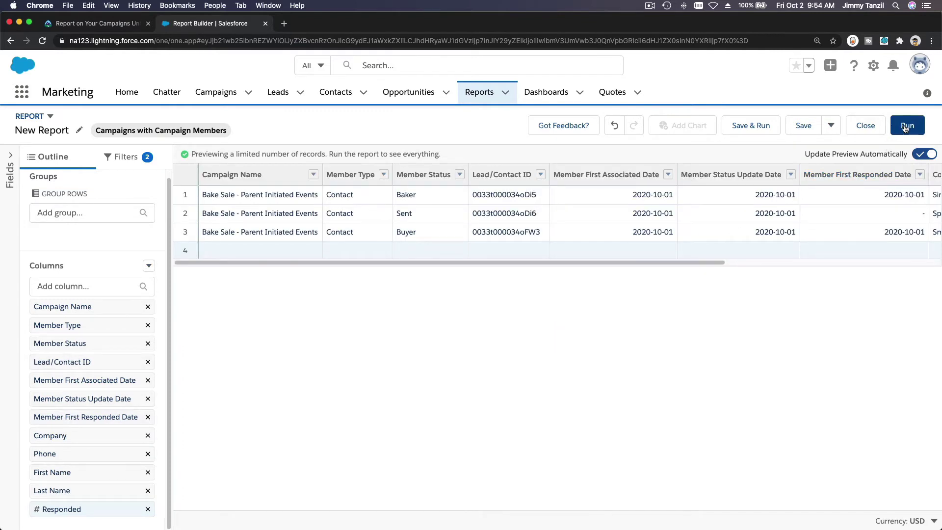
# Run the report and review its columns: Total Records 3, Total Responded 2.
pyautogui.click(907, 126)
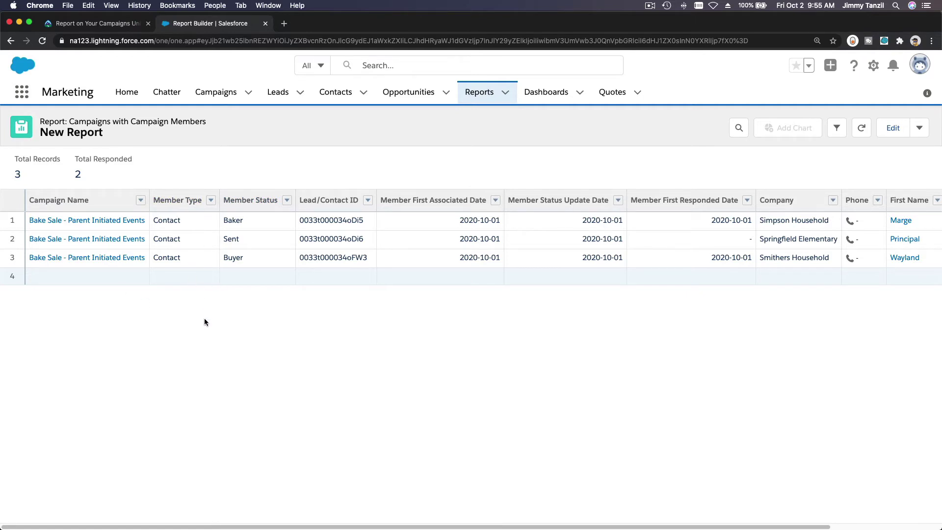
pyautogui.hscroll(5, 204, 319)
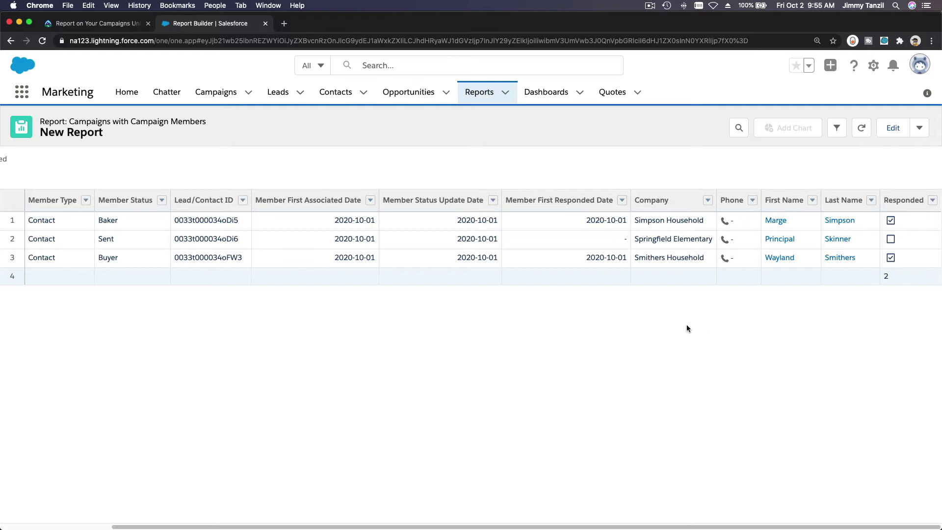
pyautogui.hscroll(-5, 687, 325)
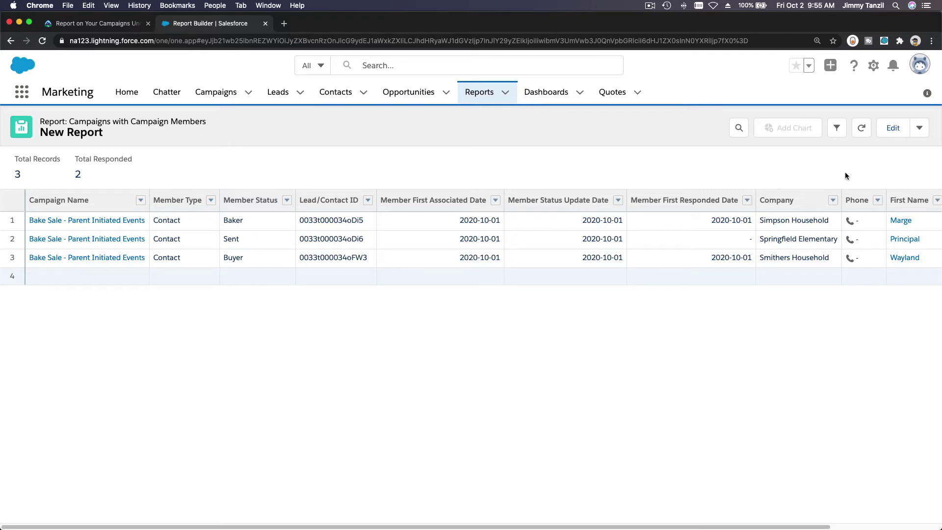
# Back in the editor, group rows by Member Status and add a Sum of Responded chart.
pyautogui.click(905, 137)
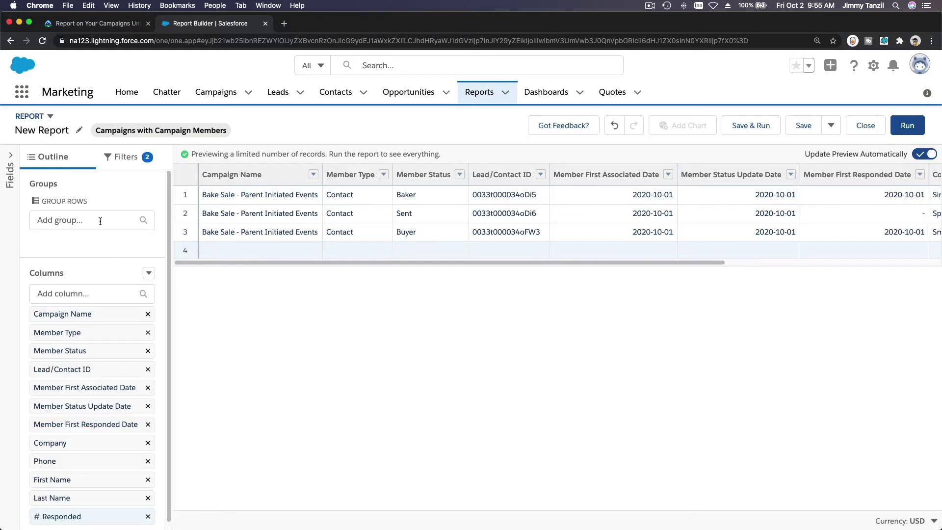
pyautogui.click(100, 220)
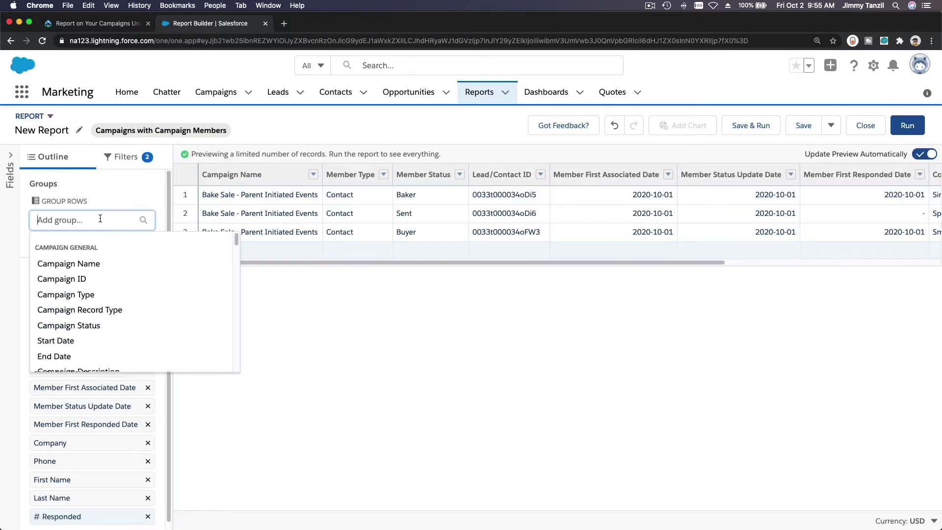
pyautogui.write('Stat')
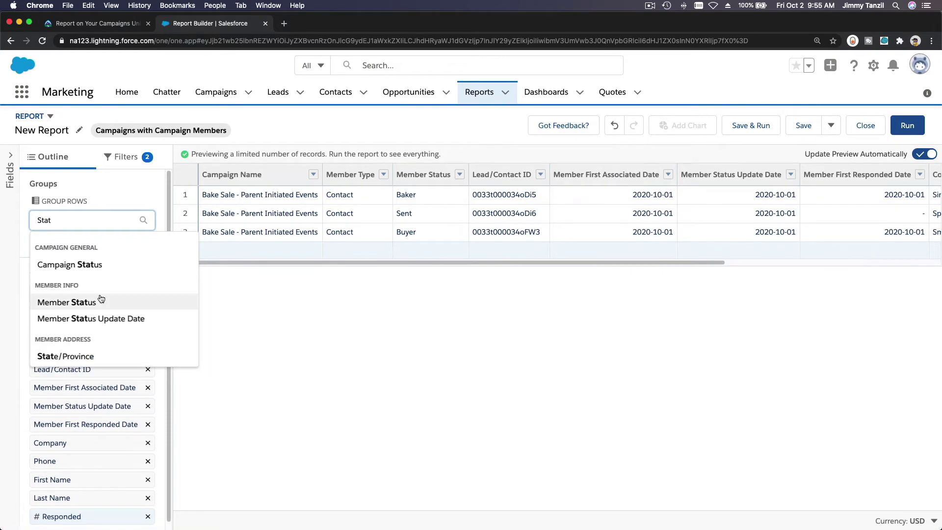
pyautogui.click(80, 301)
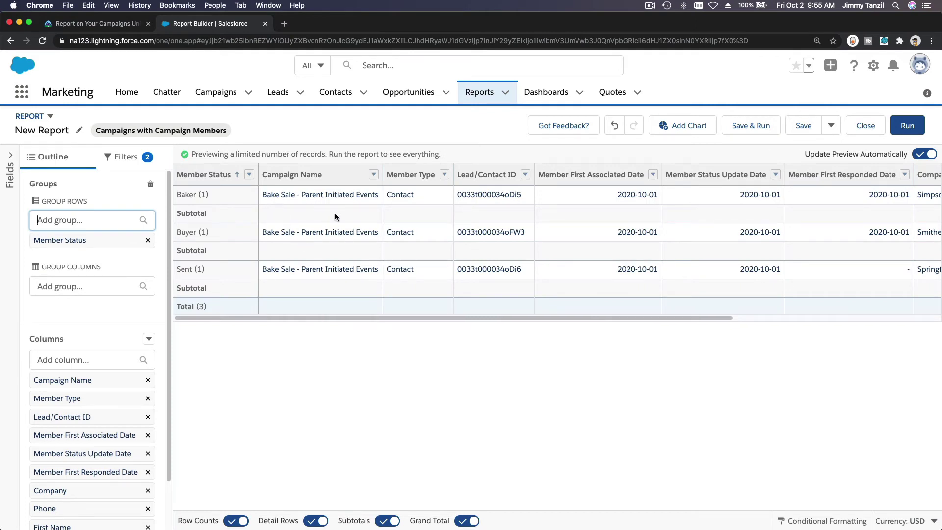
pyautogui.click(693, 132)
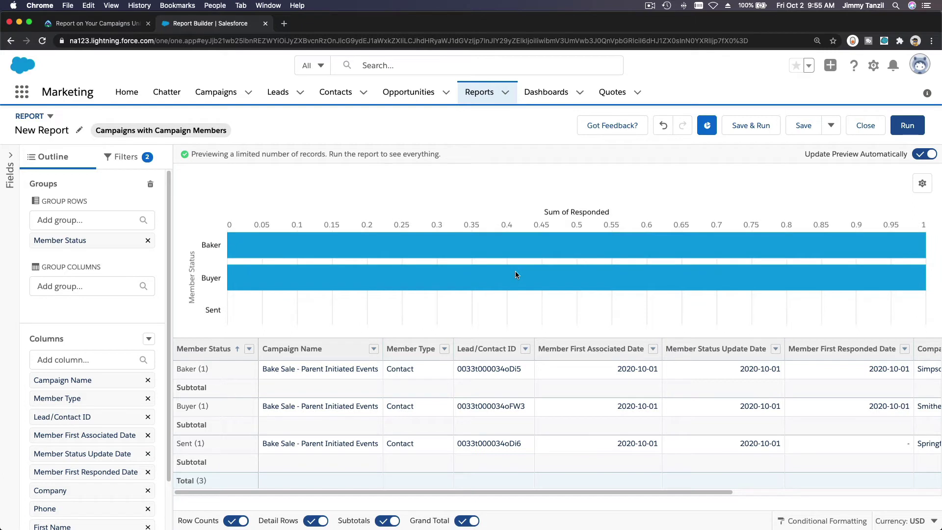
# Set the chart's Display As option to Donut in Chart Properties.
pyautogui.click(922, 184)
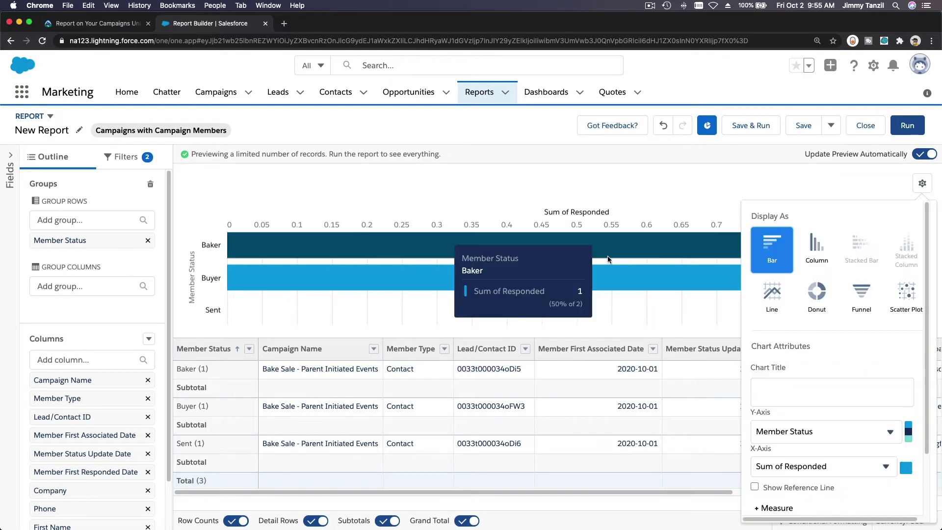
pyautogui.click(817, 294)
pyautogui.scroll(-3, 827, 354)
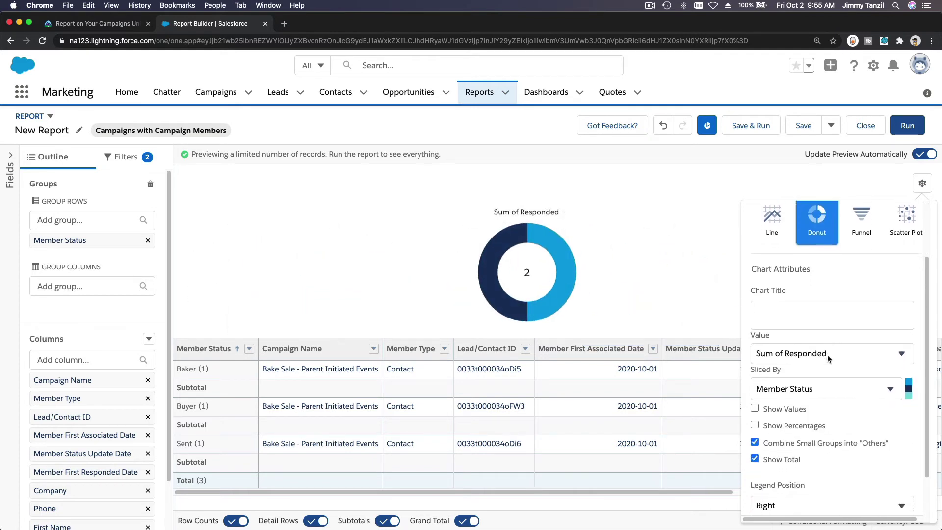
pyautogui.scroll(-2, 827, 355)
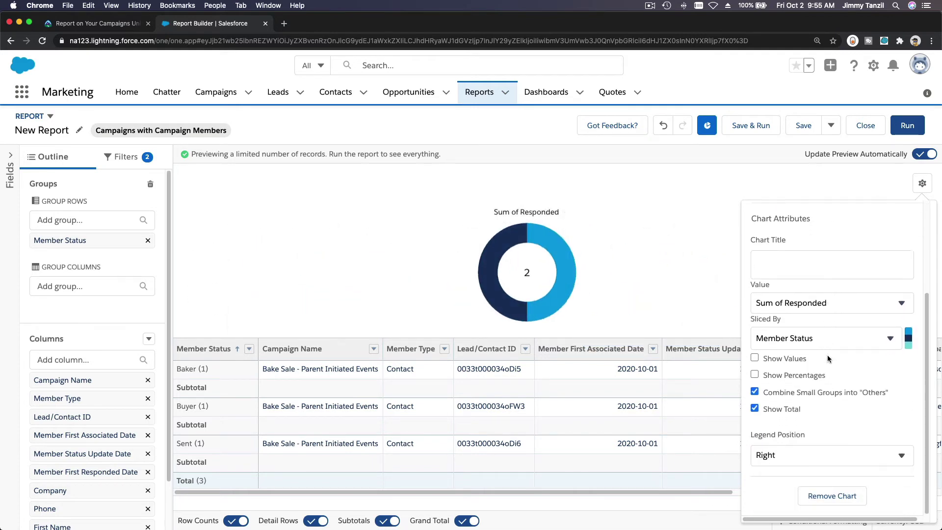
pyautogui.click(669, 236)
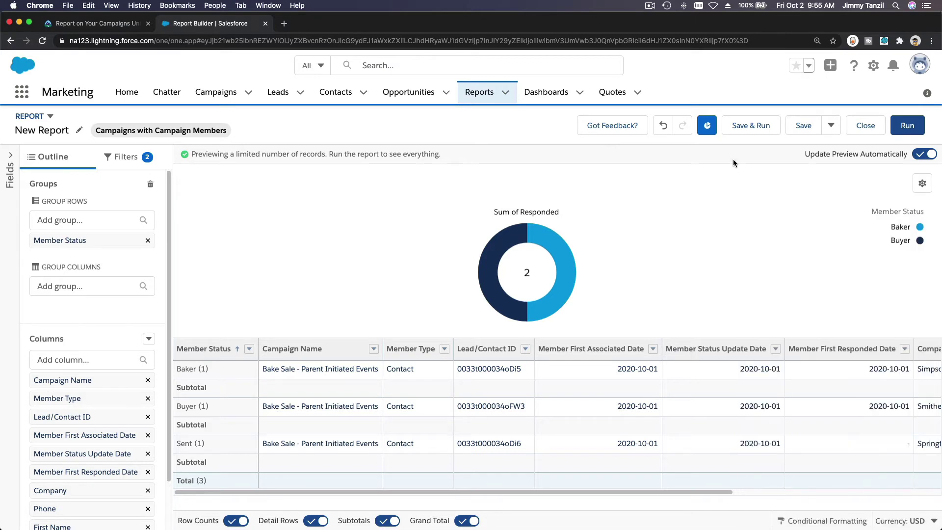
# Run the report, inspect the Baker/Buyer donut slices and rows, then return to the lesson.
pyautogui.click(907, 126)
pyautogui.scroll(-1, 548, 248)
pyautogui.moveTo(469, 263)
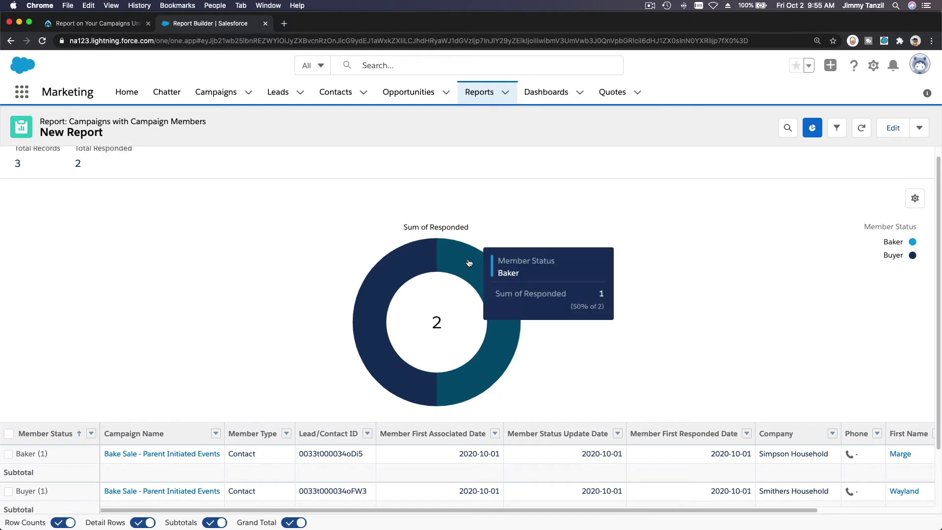
pyautogui.moveTo(397, 273)
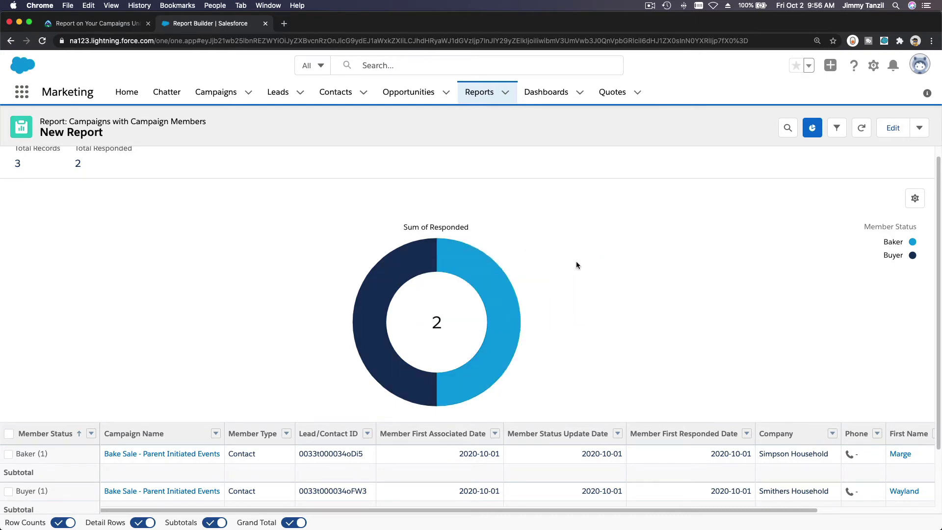
pyautogui.scroll(-3, 575, 265)
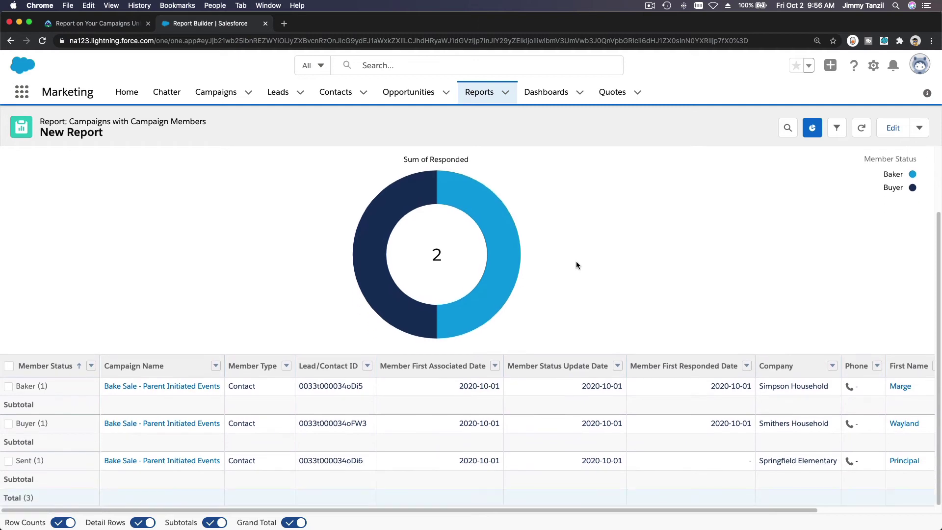
pyautogui.scroll(3, 577, 265)
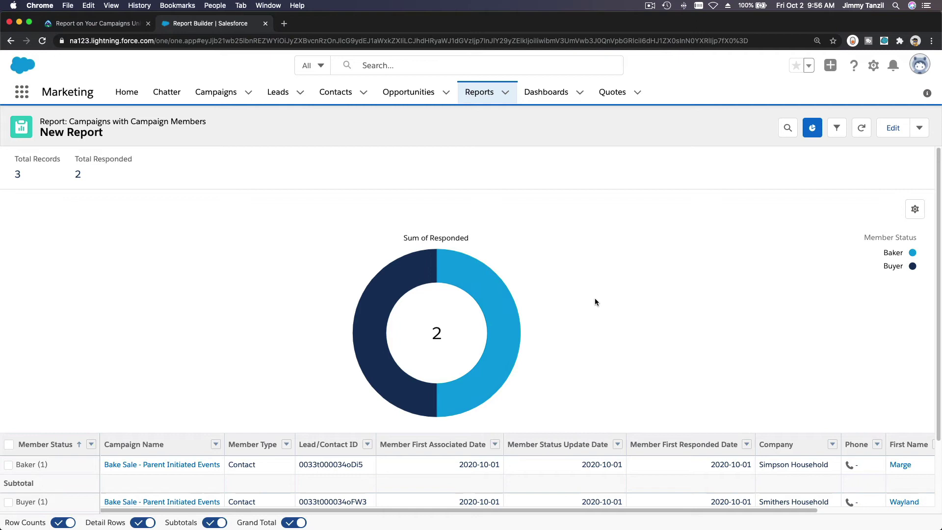
pyautogui.scroll(-1, 594, 298)
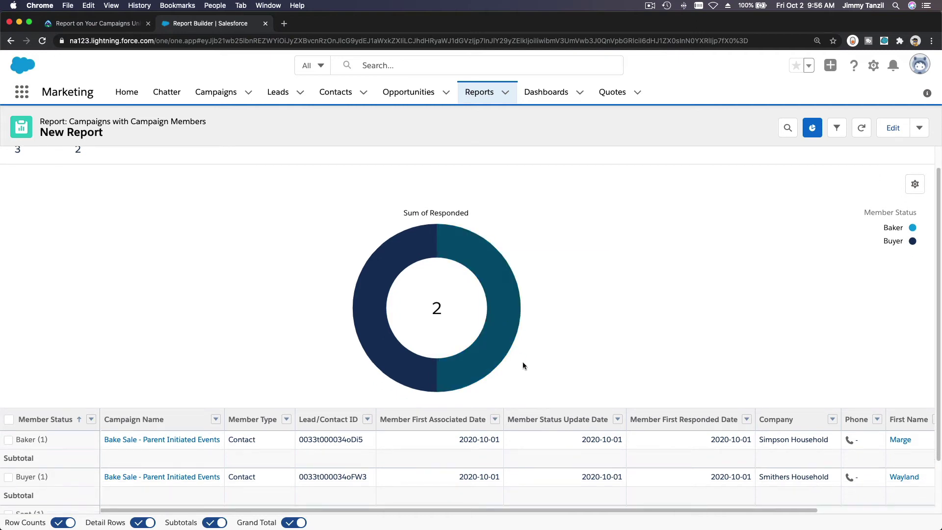
pyautogui.scroll(-2, 581, 264)
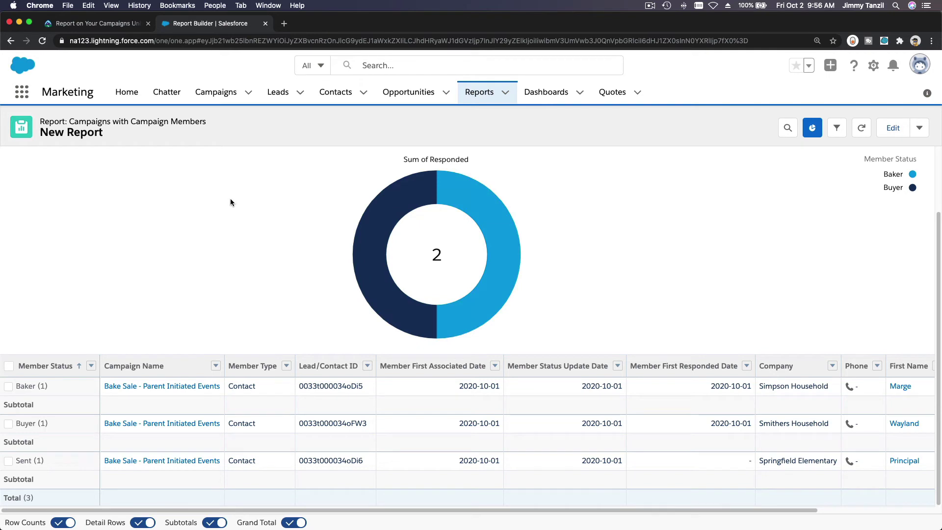
pyautogui.scroll(3, 231, 202)
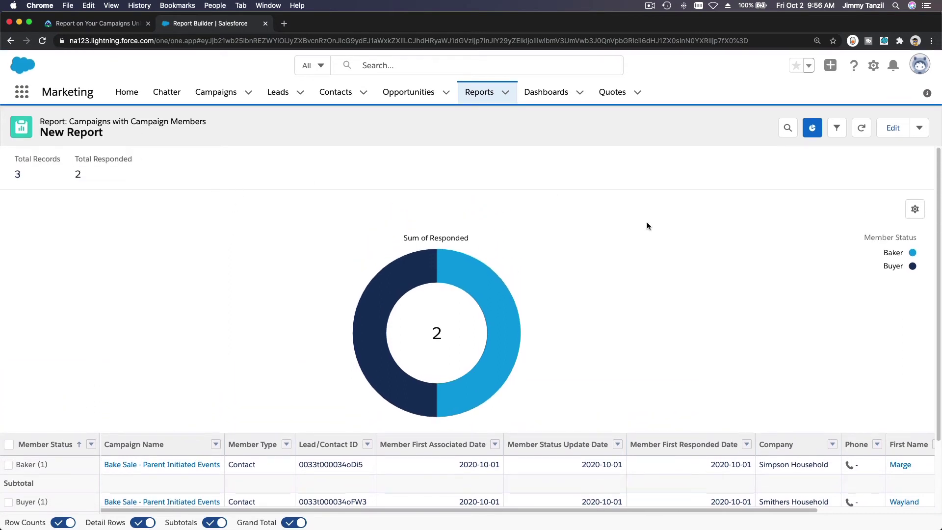
pyautogui.click(92, 25)
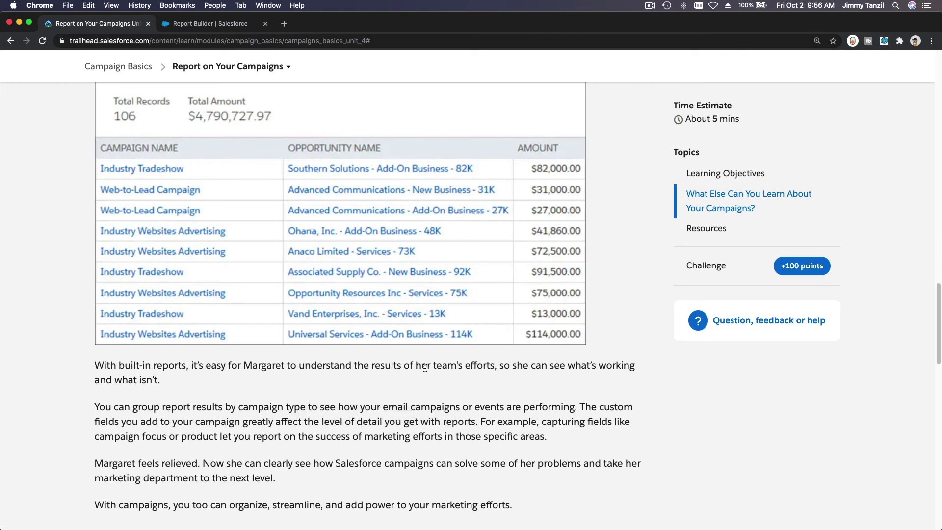
# Scroll the unit page down past Resources to the Quiz section.
pyautogui.scroll(-3, 425, 381)
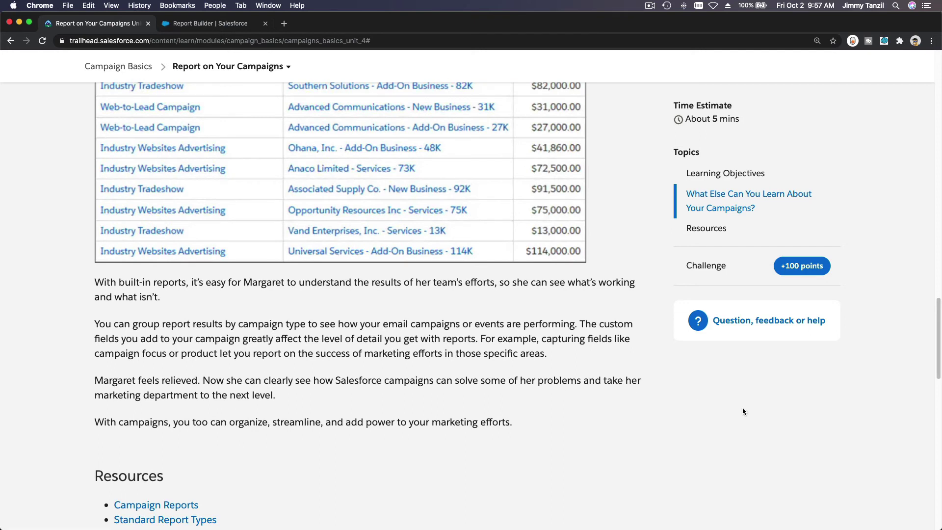
pyautogui.scroll(-10, 742, 408)
pyautogui.scroll(-5, 743, 409)
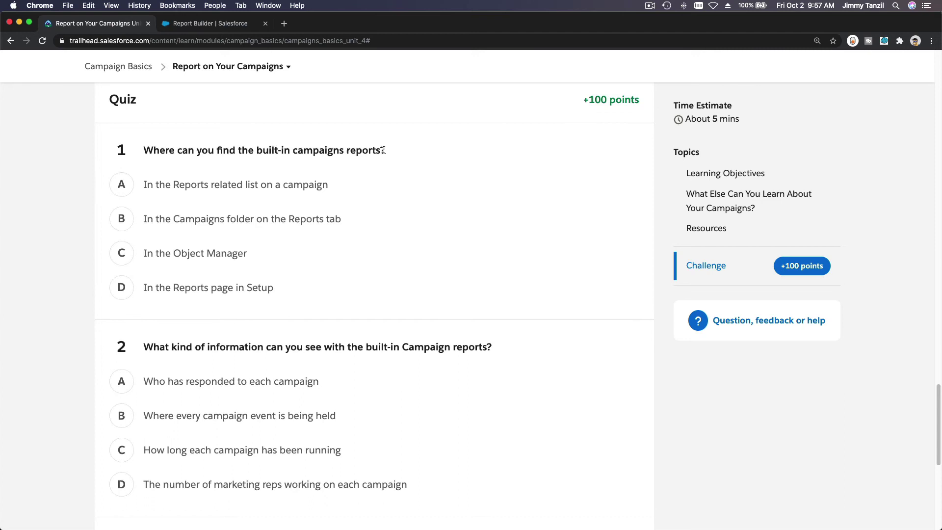
# Answer quiz question 1 with the Campaigns folder on the Reports tab.
pyautogui.moveTo(388, 156); pyautogui.dragTo(322, 156)
pyautogui.click(314, 160)
pyautogui.moveTo(387, 155); pyautogui.dragTo(143, 154)
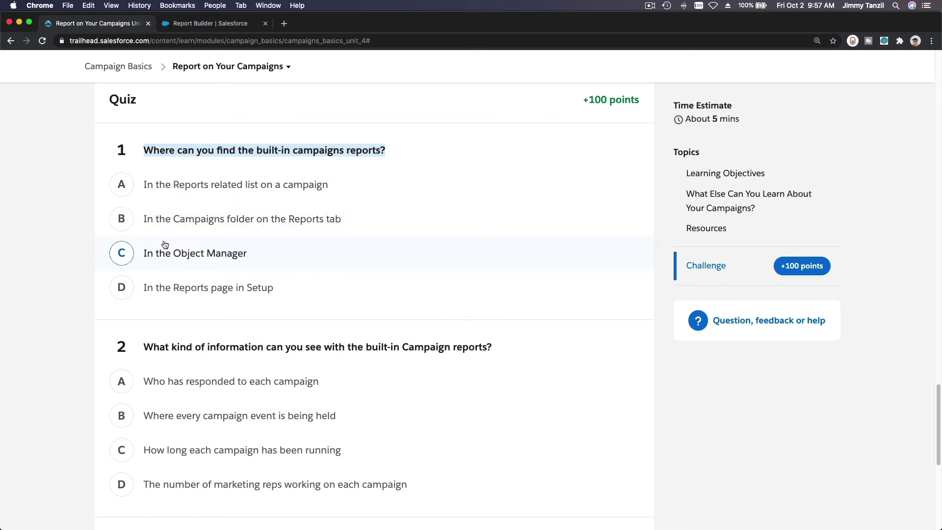
pyautogui.click(165, 220)
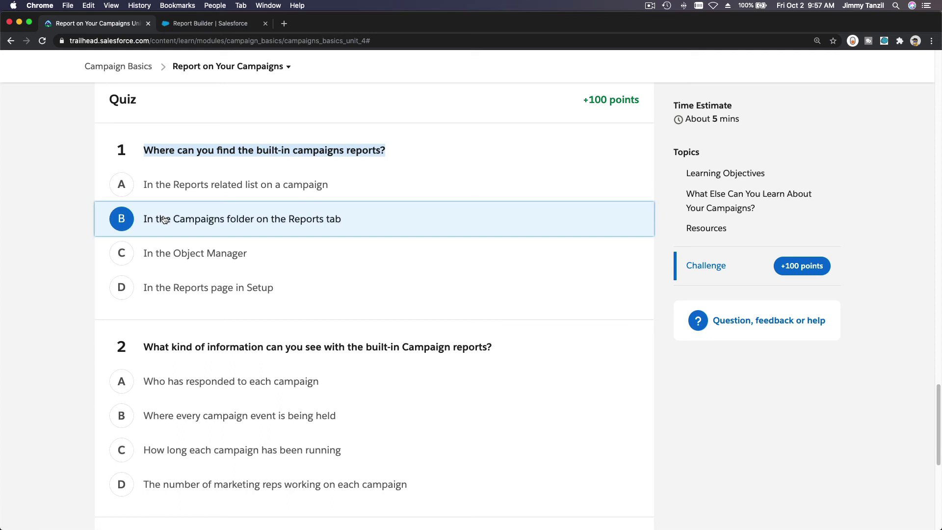
pyautogui.click(58, 184)
# Answer question 2 with 'who has responded', after glancing back at the report.
pyautogui.scroll(-4, 58, 185)
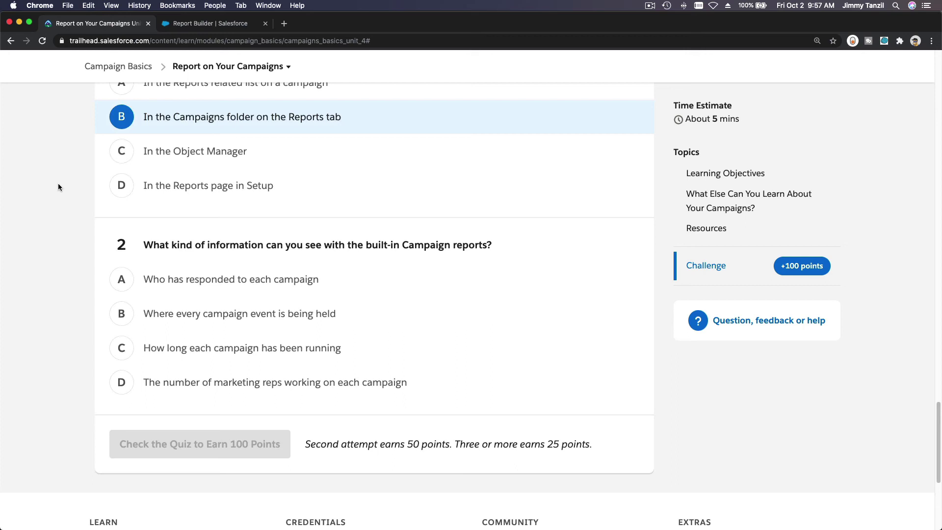
pyautogui.click(145, 284)
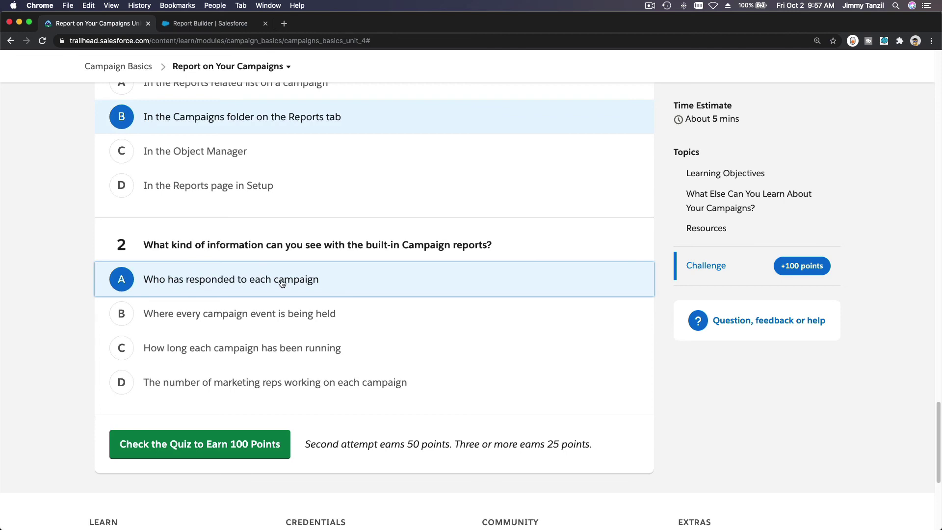
pyautogui.click(222, 25)
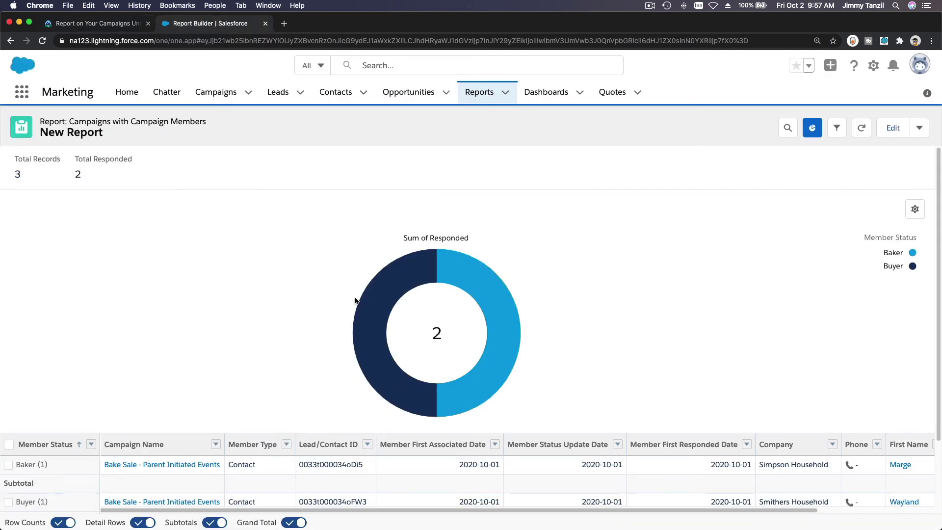
pyautogui.scroll(-1, 356, 300)
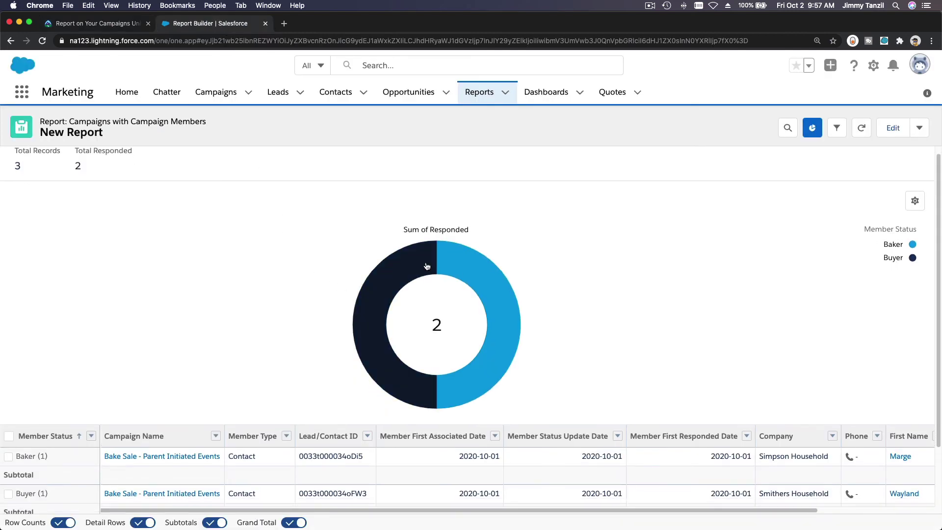
pyautogui.click(107, 31)
pyautogui.scroll(-1, 50, 267)
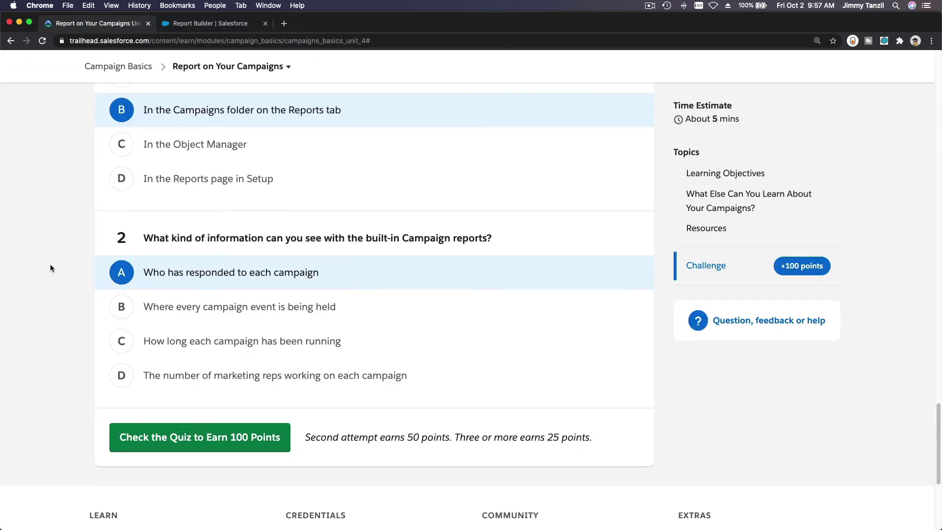
# Submit the quiz via 'Check the Quiz to Earn 100 Points', earning the Campaign Basics badge.
pyautogui.click(216, 69)
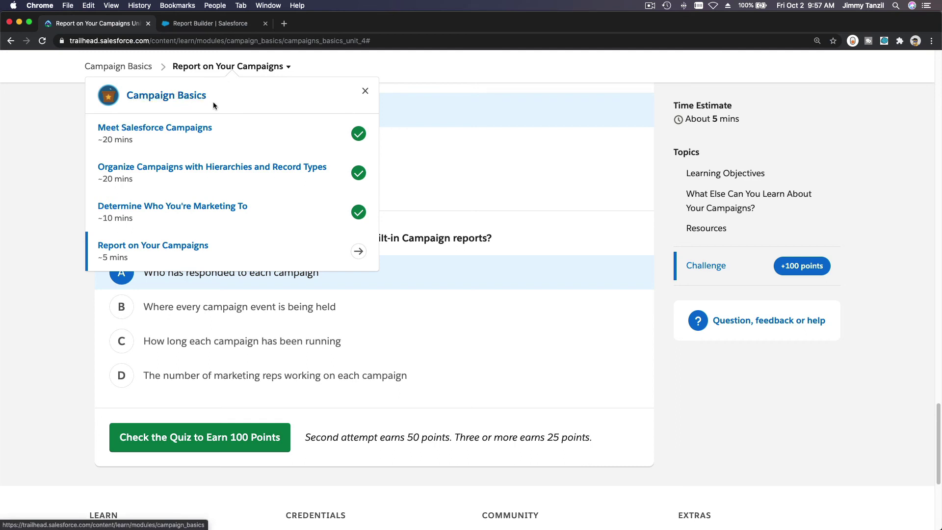
pyautogui.moveTo(212, 98); pyautogui.dragTo(179, 97)
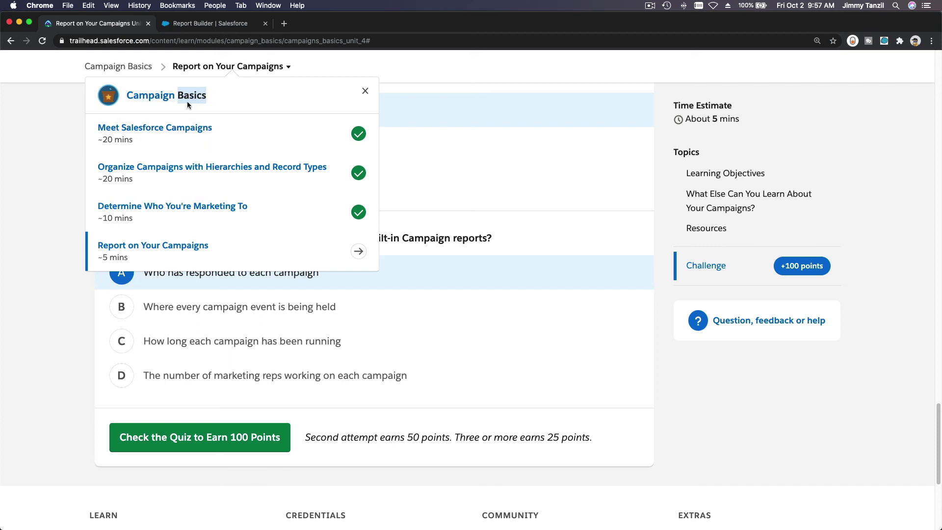
pyautogui.click(231, 102)
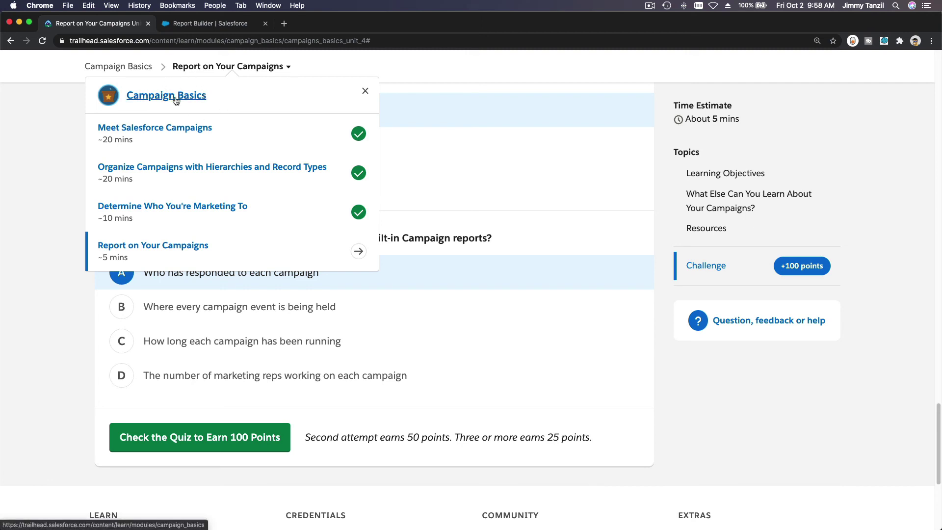
pyautogui.click(60, 166)
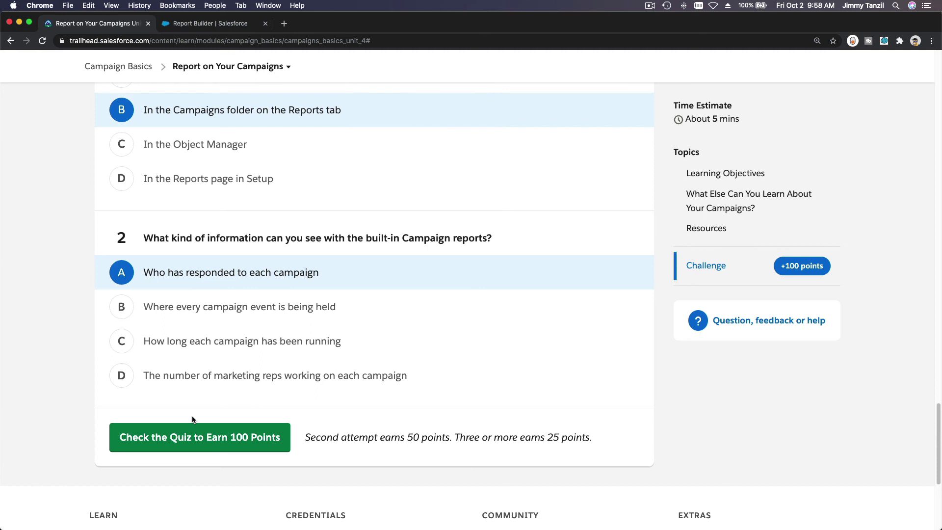
pyautogui.click(212, 445)
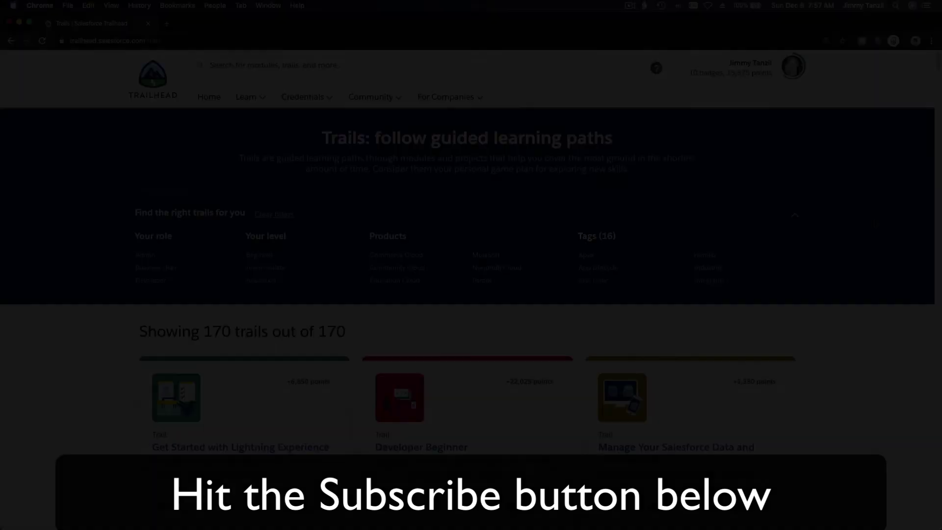
pyautogui.scroll(-20, 873, 225)
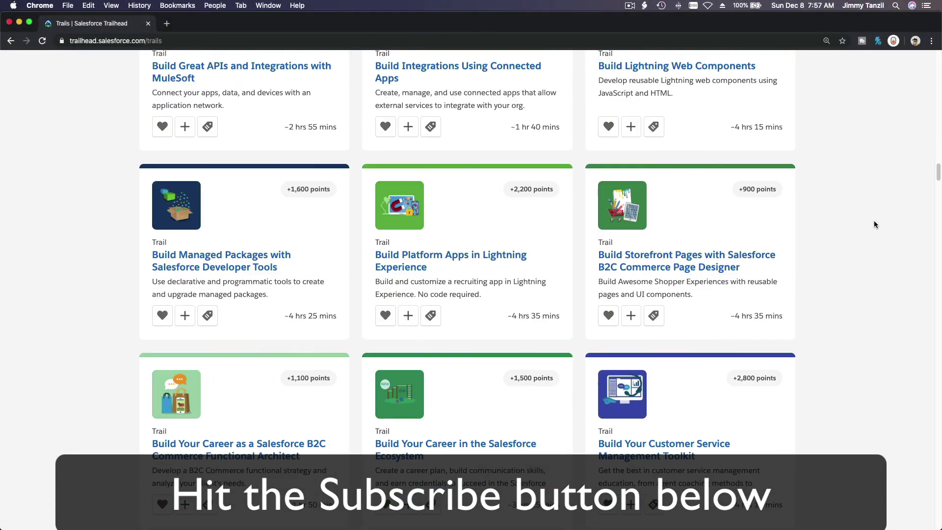
pyautogui.scroll(-20, 874, 225)
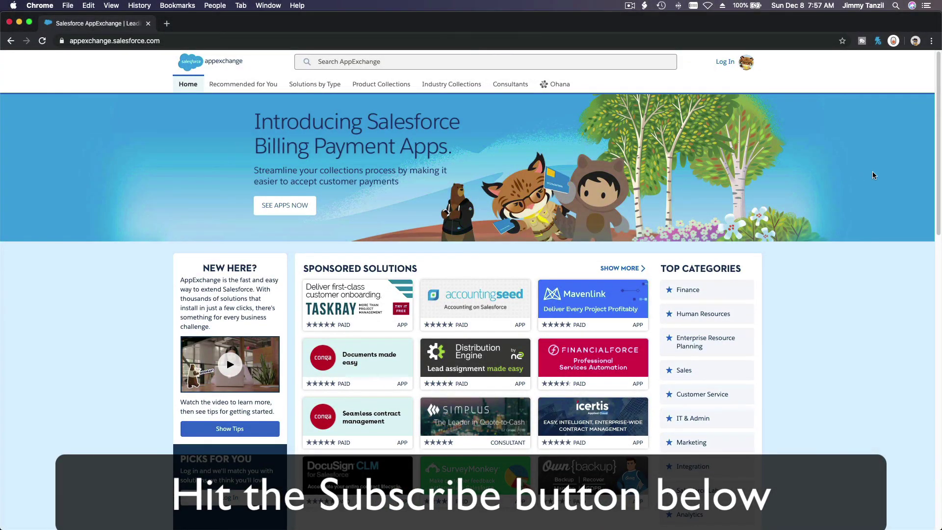
pyautogui.scroll(-10, 872, 175)
pyautogui.scroll(-5, 873, 175)
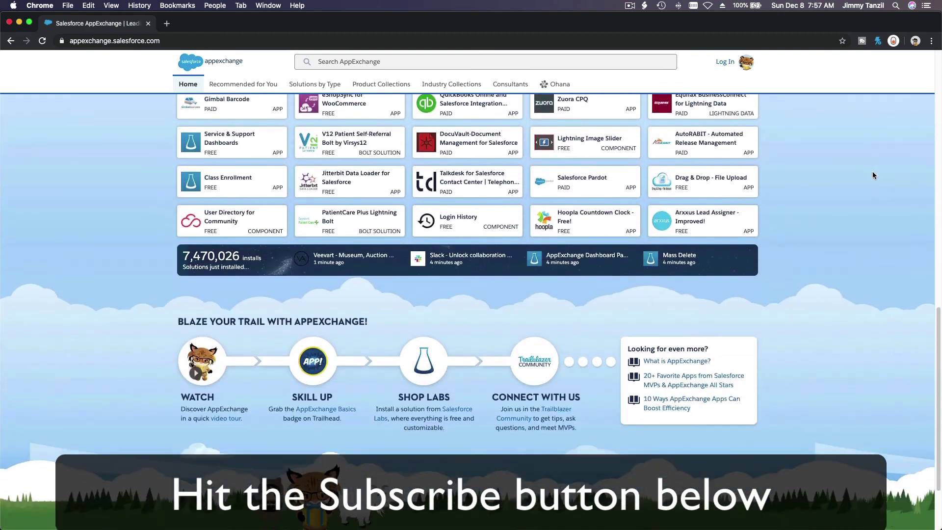